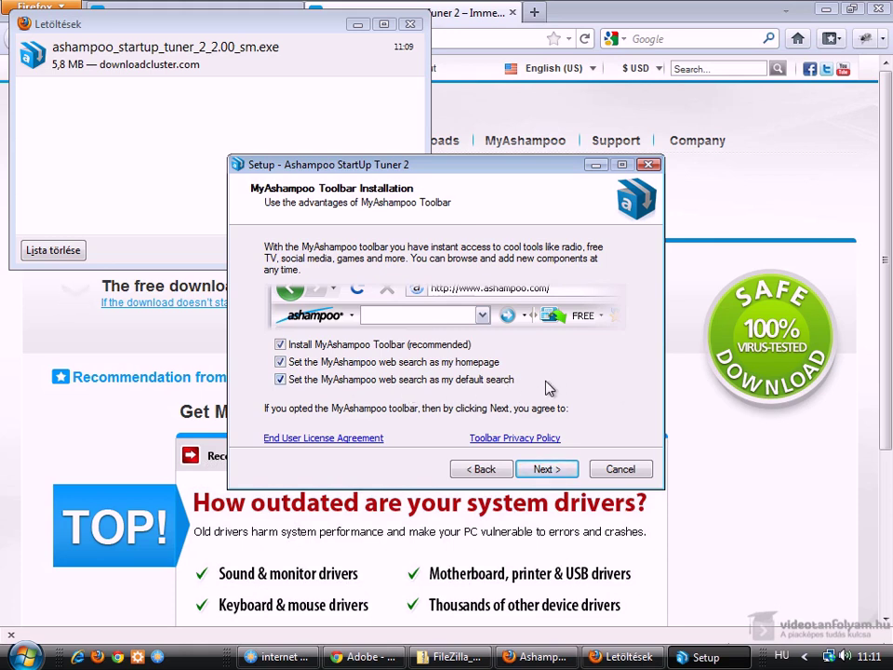
Install Ashampoo StartUp Tuner 2 without the MyAshampoo Toolbar and finish the setup wizard
left_click(281, 345)
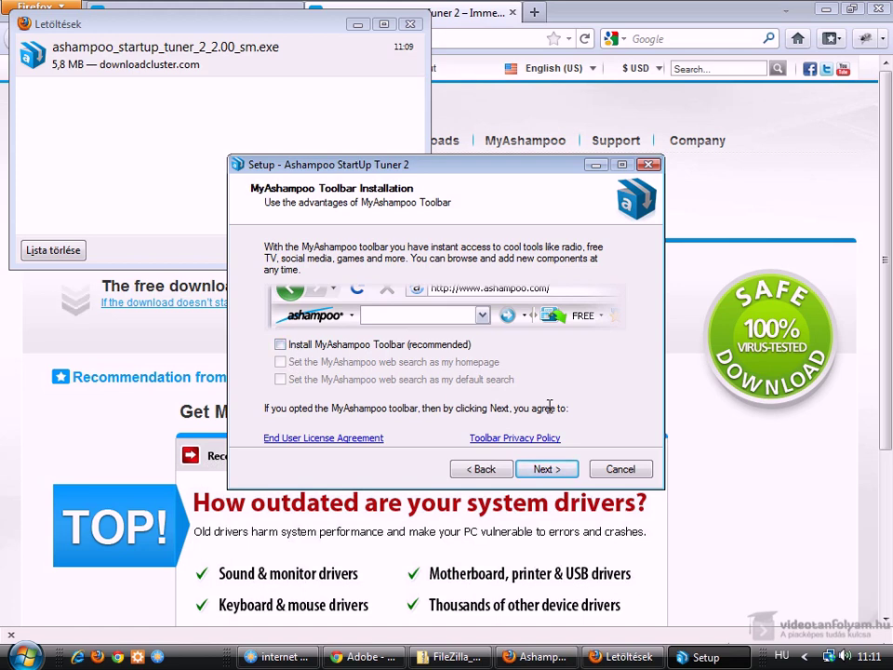
left_click(549, 470)
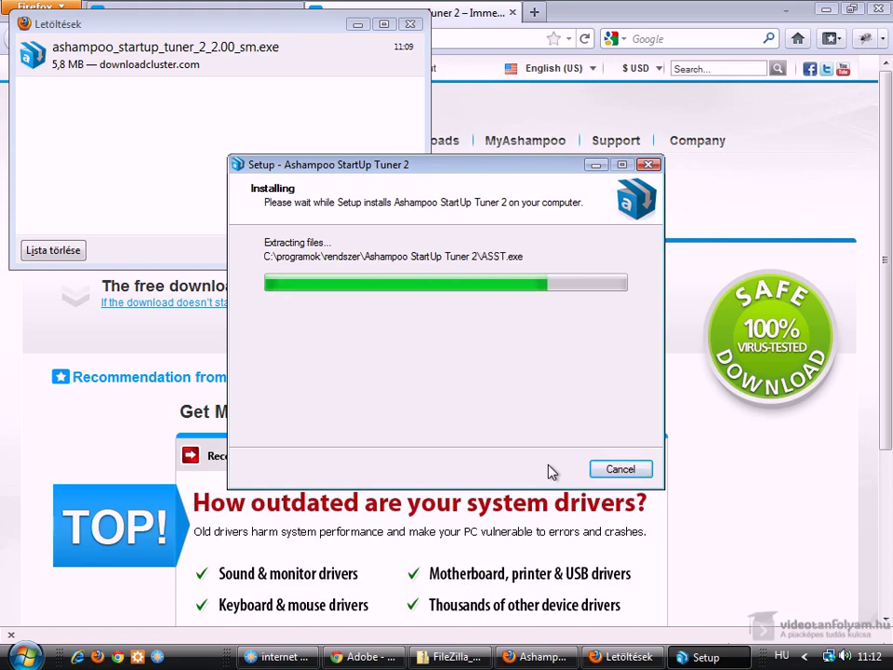
left_click(548, 470)
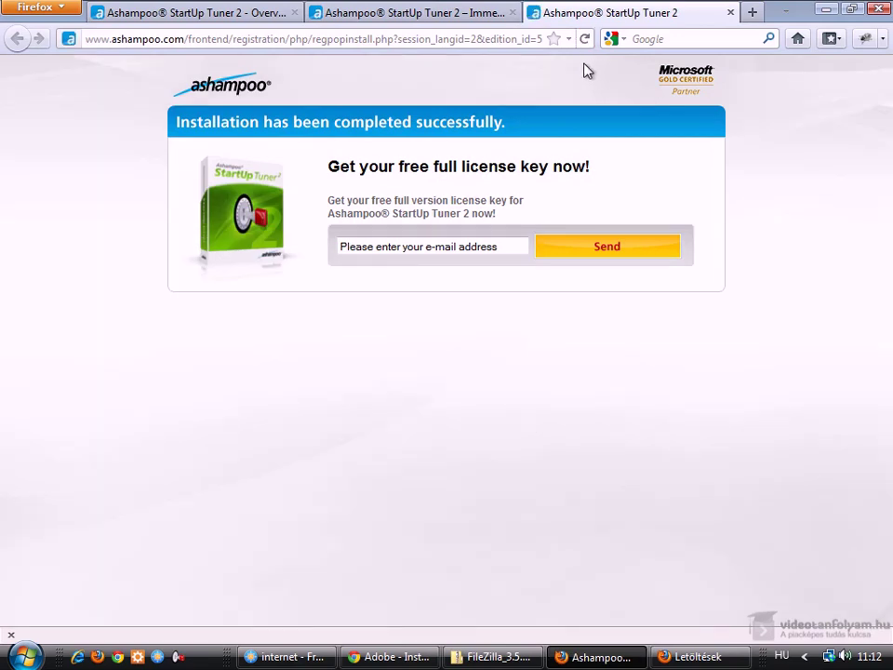
left_click(506, 249)
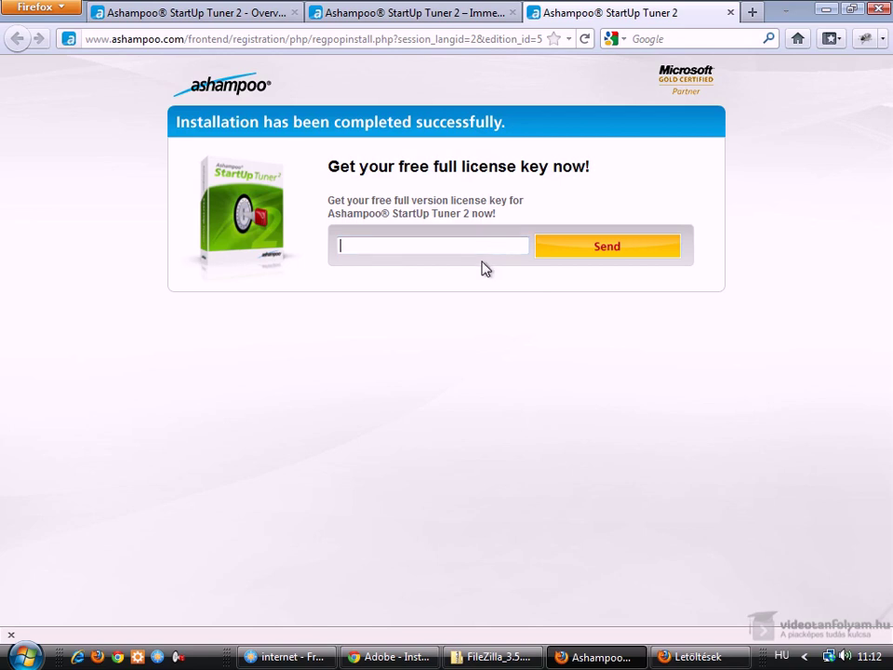
Switch to FreeCommander, go to C:\programok\rendszer\Ashampoo StartUp Tuner 2 and run ASST.exe
left_click(284, 656)
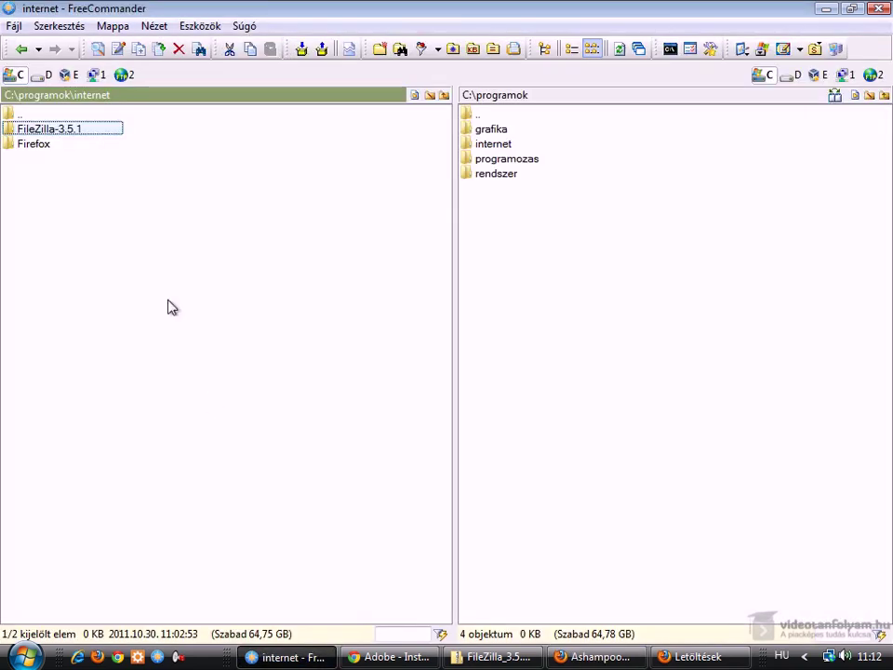
double_click(56, 115)
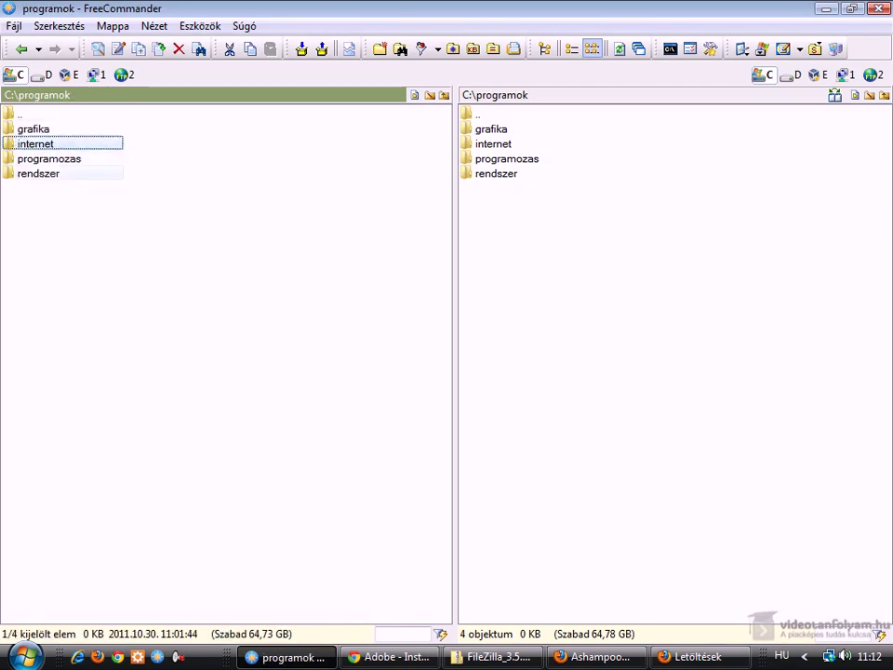
double_click(51, 175)
double_click(62, 129)
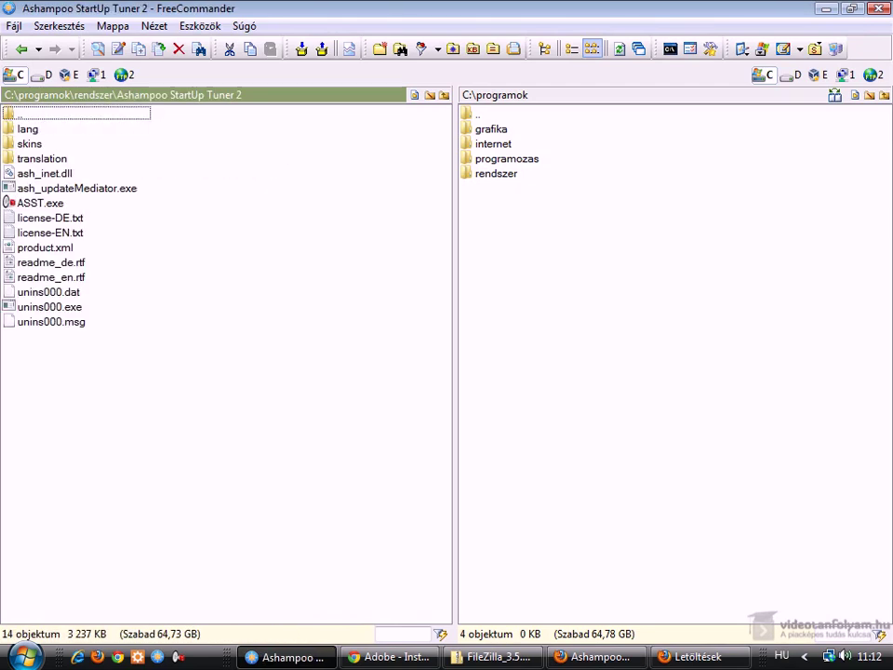
double_click(93, 203)
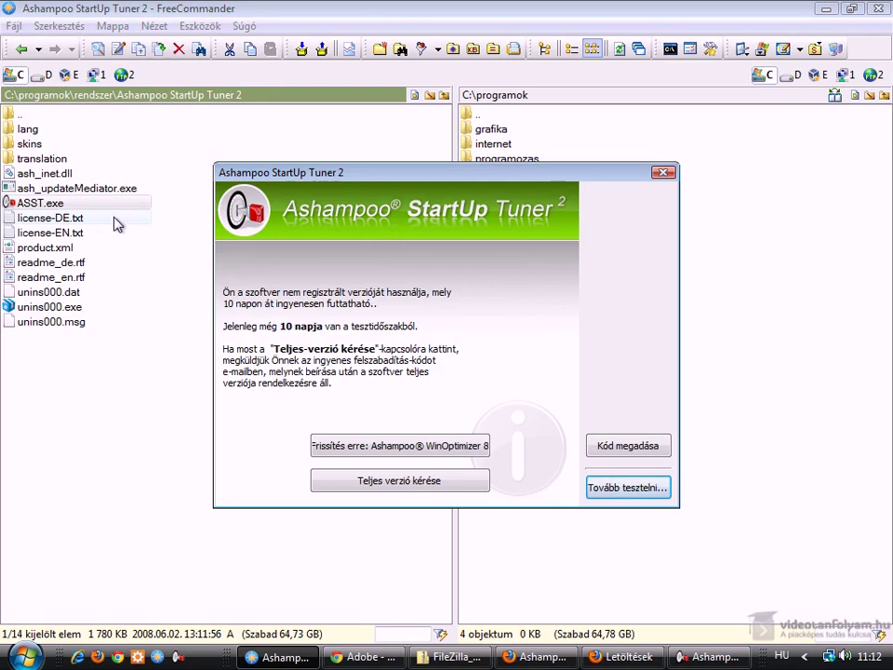
Continue with the trial version, accept both news channels and close the advertising message
mouse_move(344, 174)
left_mouse_down()
mouse_move(274, 167)
mouse_move(335, 179)
left_mouse_up()
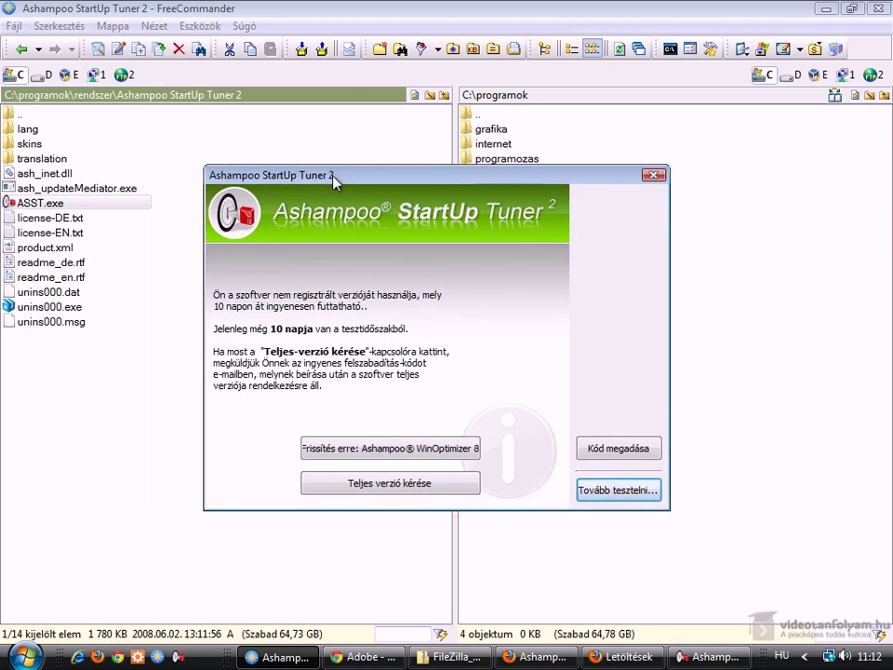
left_click(609, 497)
left_click_drag(623, 263, 397, 259)
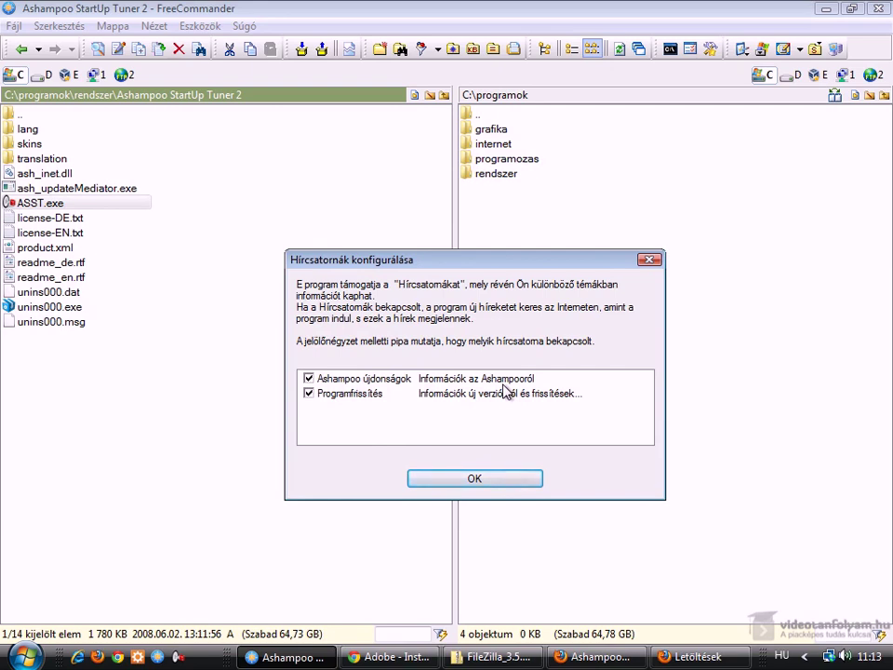
left_click(493, 484)
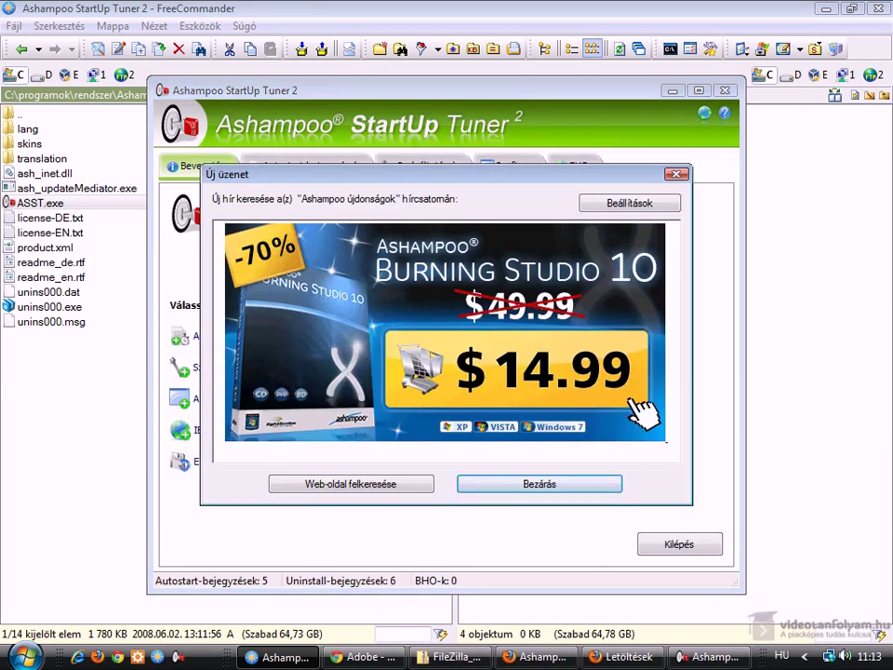
left_click(548, 490)
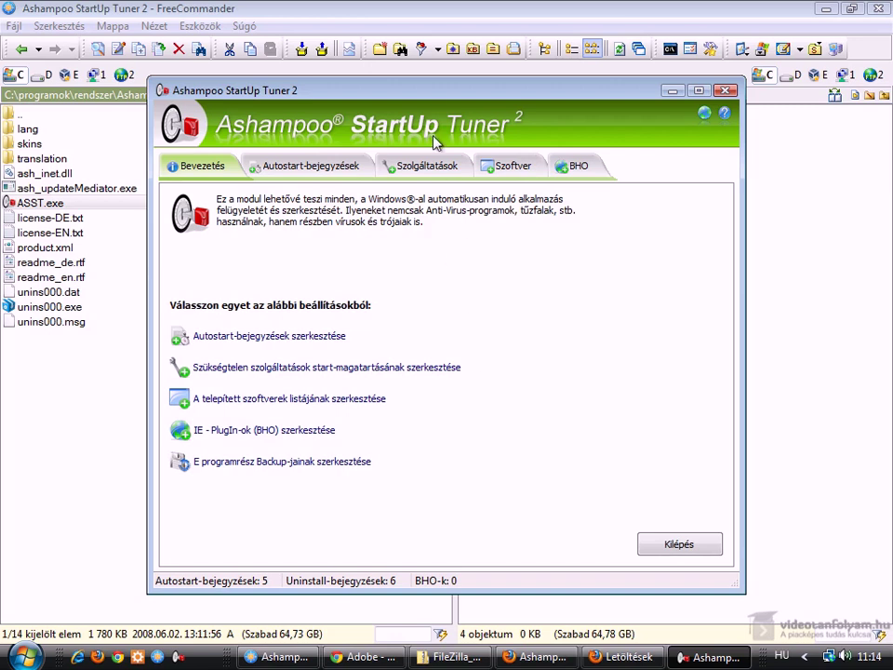
left_click_drag(428, 93, 408, 93)
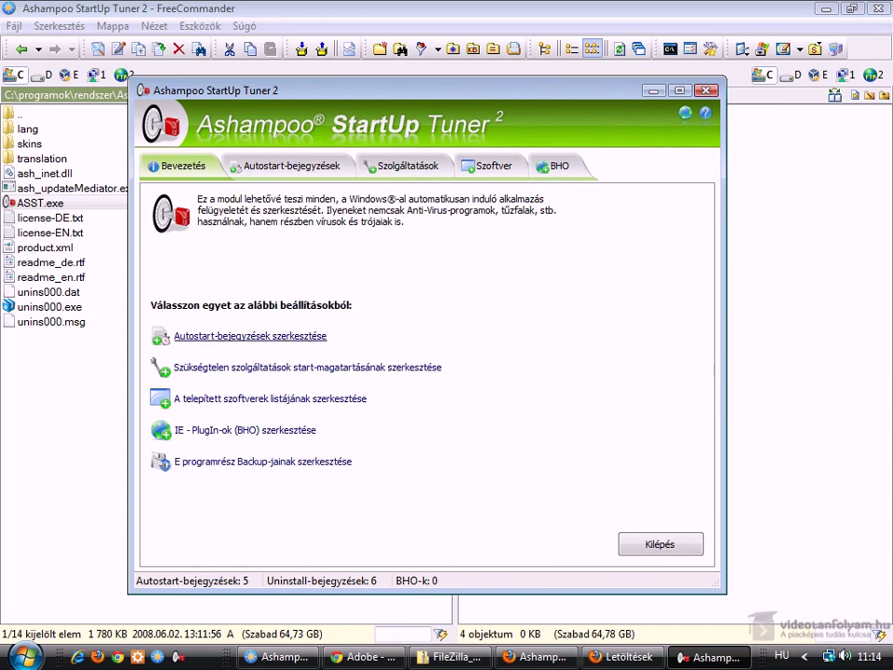
Open the autostart entries for editing and disable the FreeCommander shortcut in the current user's Start menu group
left_click(294, 344)
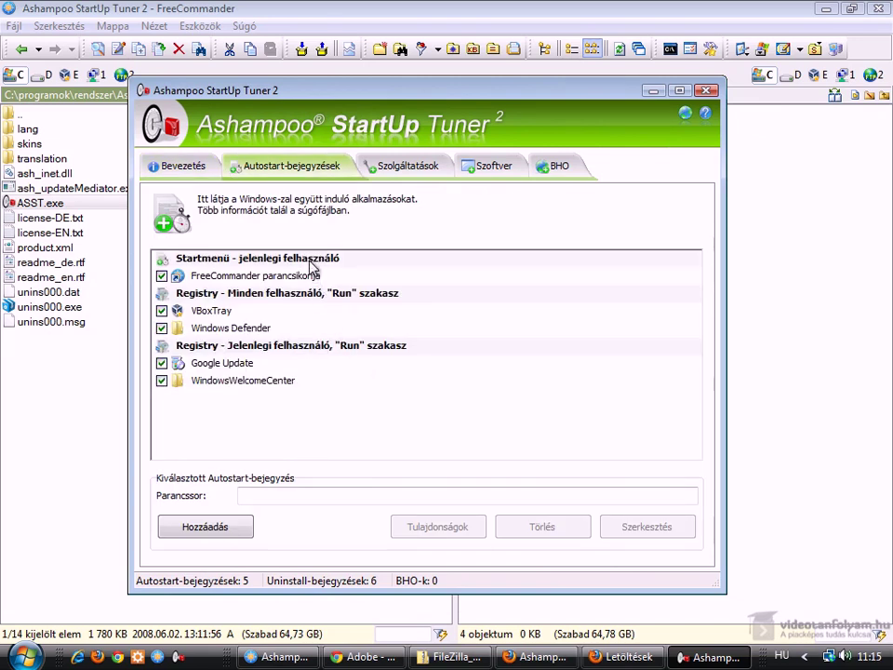
left_click(266, 279)
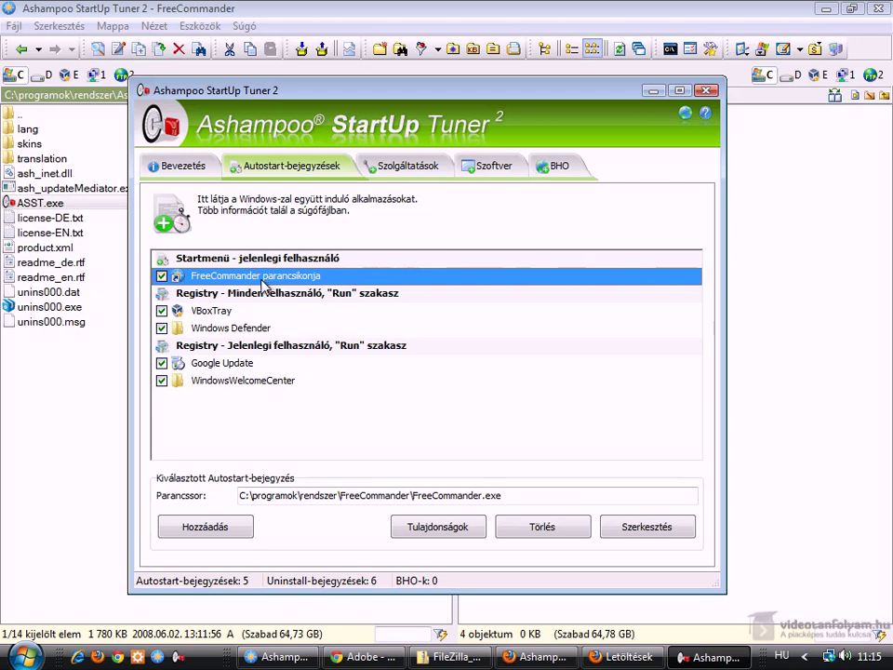
left_click(162, 277)
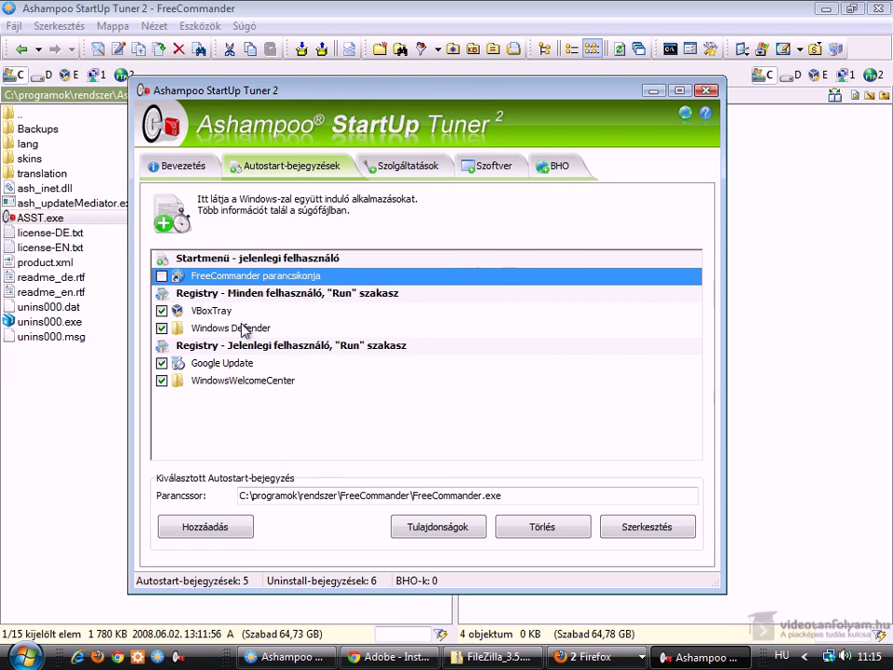
Disable the Google Update and WindowsWelcomeCenter autostart entries in the current user's registry Run section
left_click(272, 294)
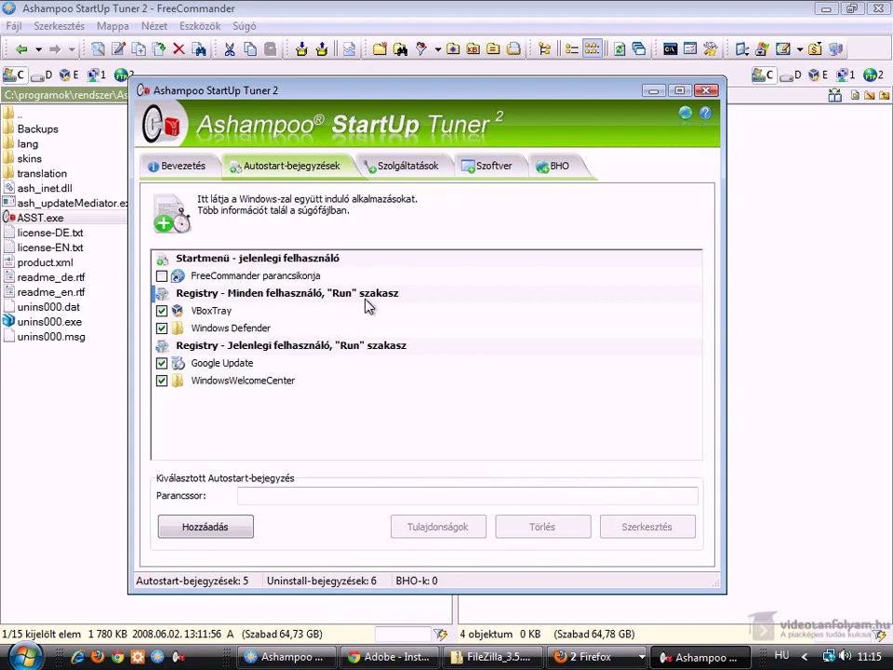
left_click(269, 330)
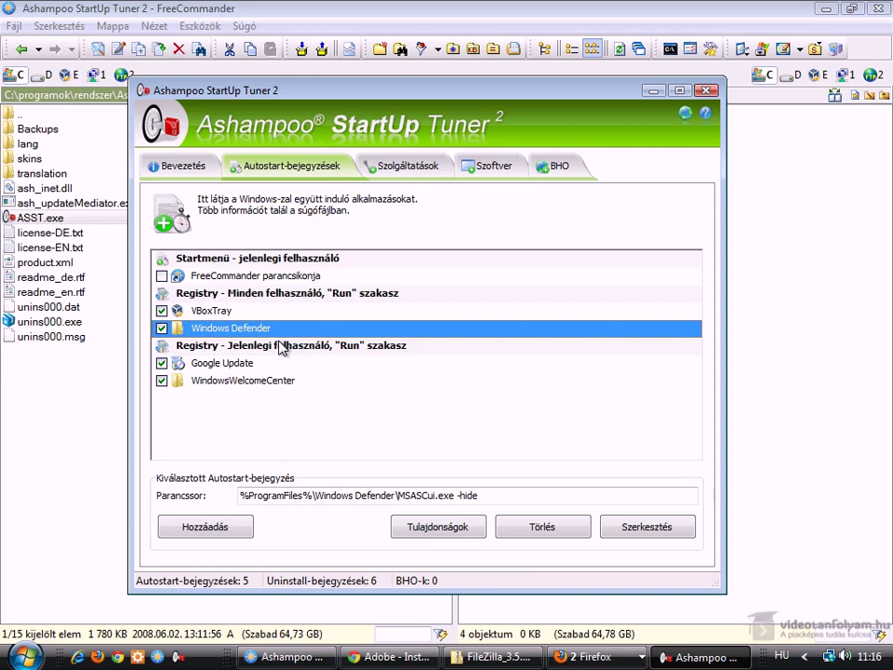
left_click(271, 365)
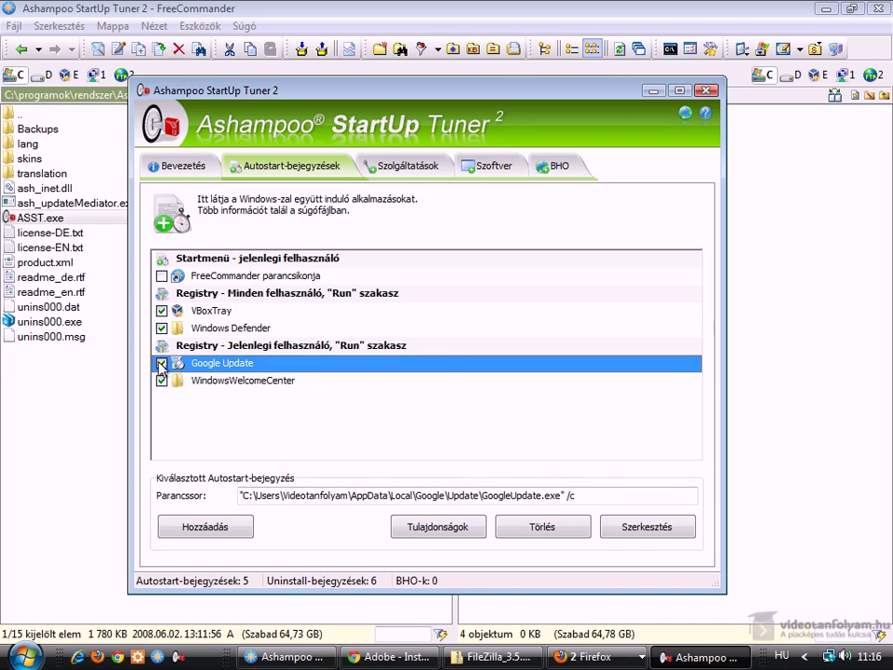
left_click(212, 381)
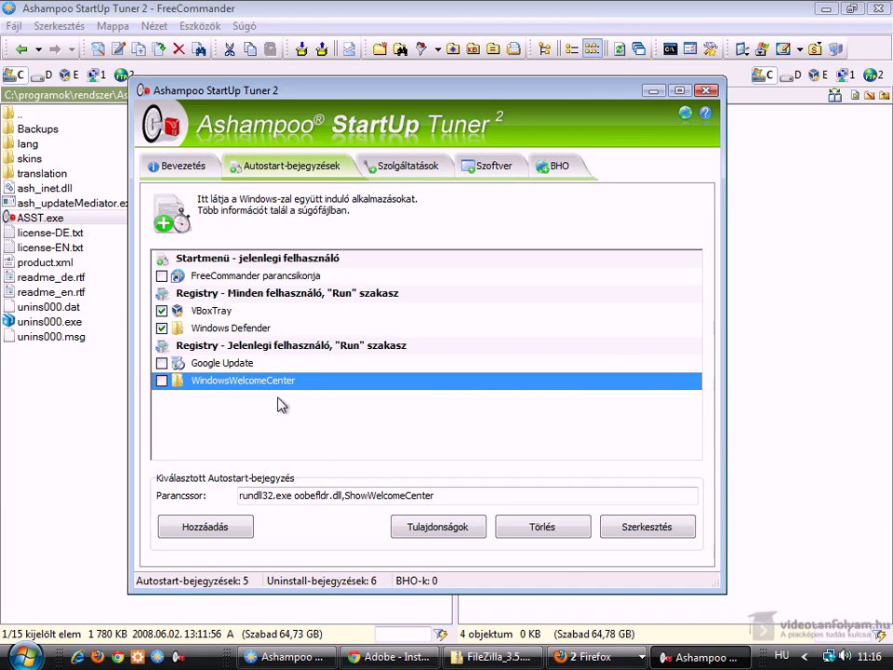
left_click(232, 364)
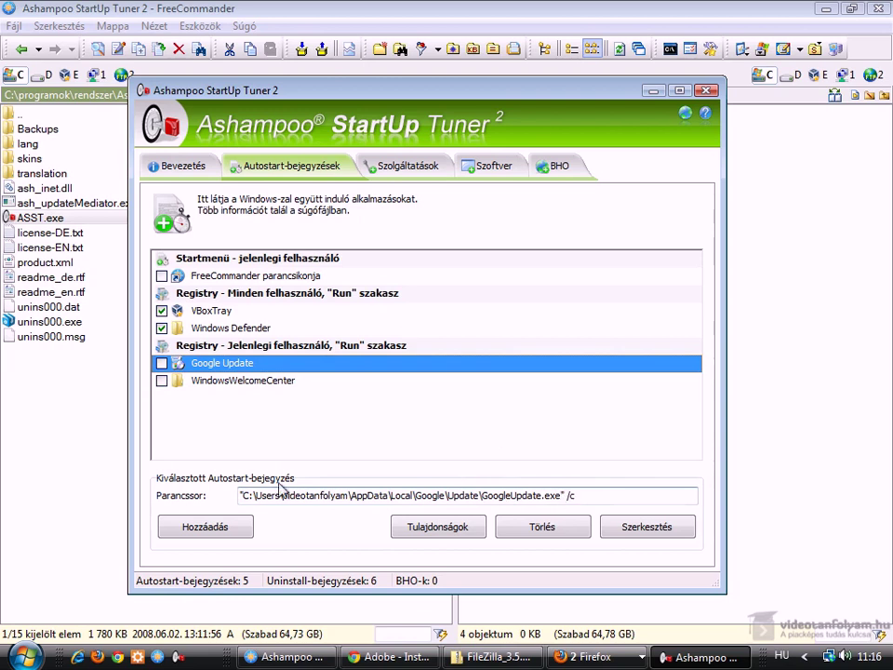
key("Down")
left_click(238, 366)
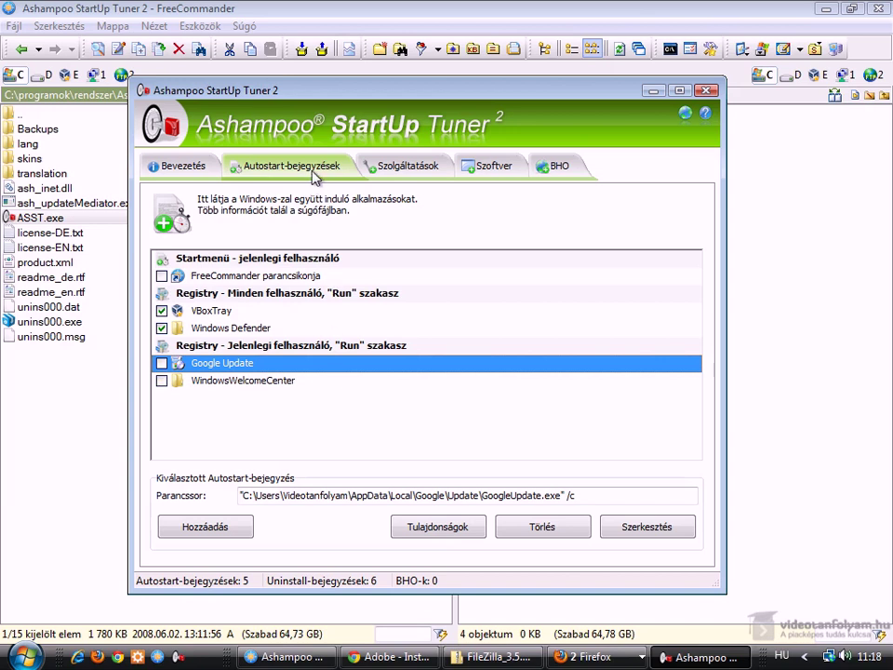
Examine the descriptions of the services that load with Windows, from the background intelligent transfer service to Windows time
left_click(395, 167)
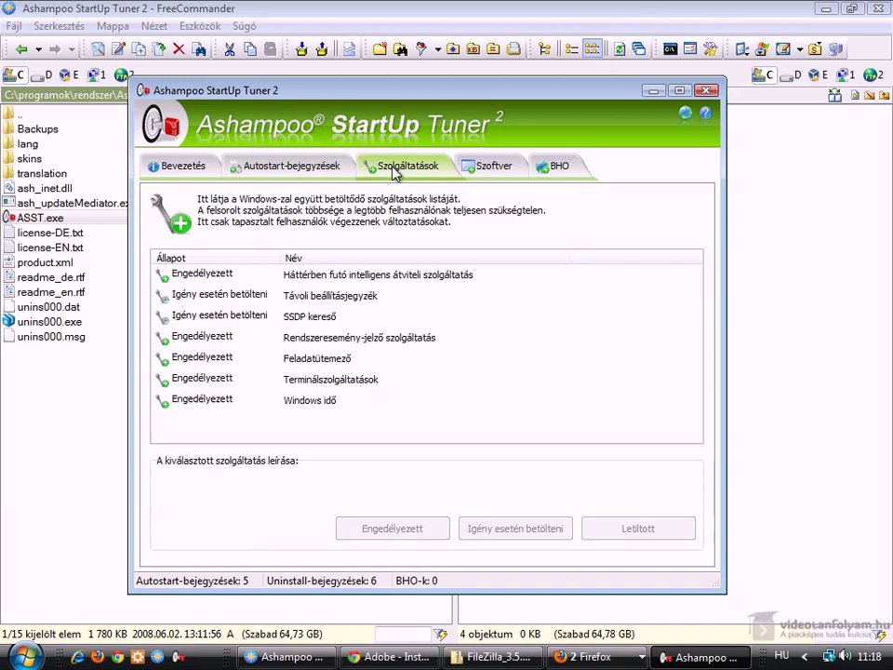
left_click(340, 277)
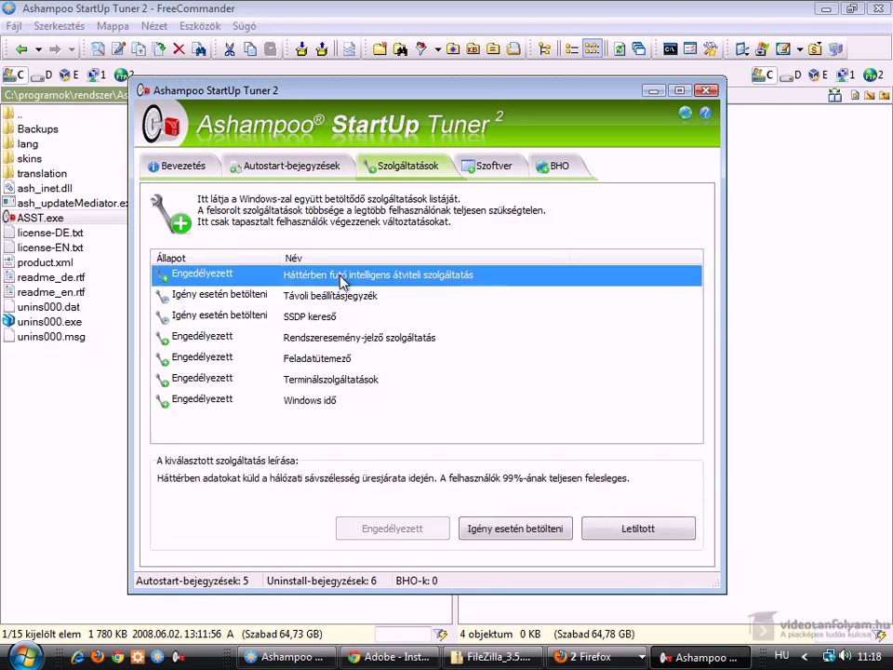
left_click(341, 298)
left_click(341, 318)
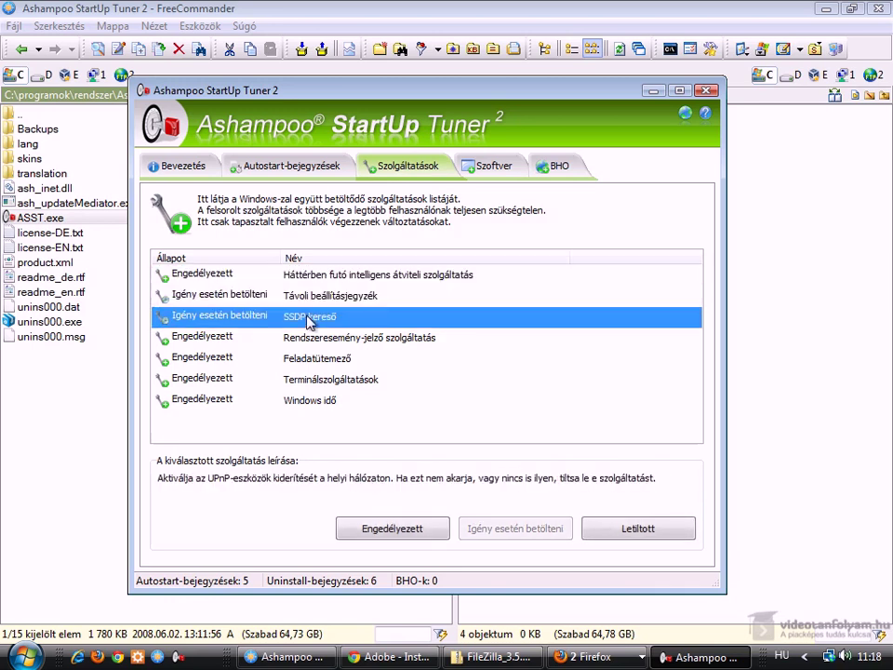
left_click(330, 339)
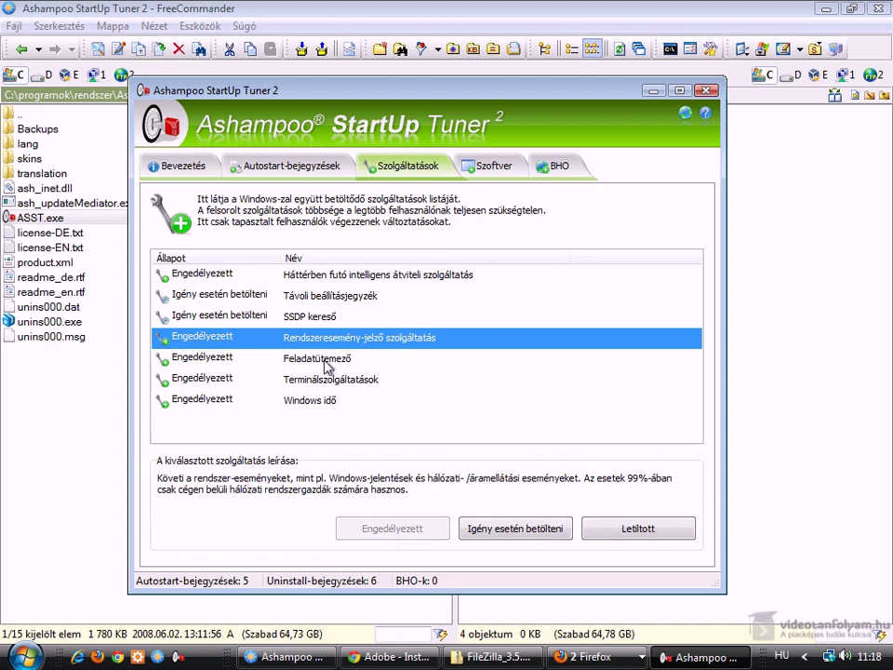
left_click(325, 362)
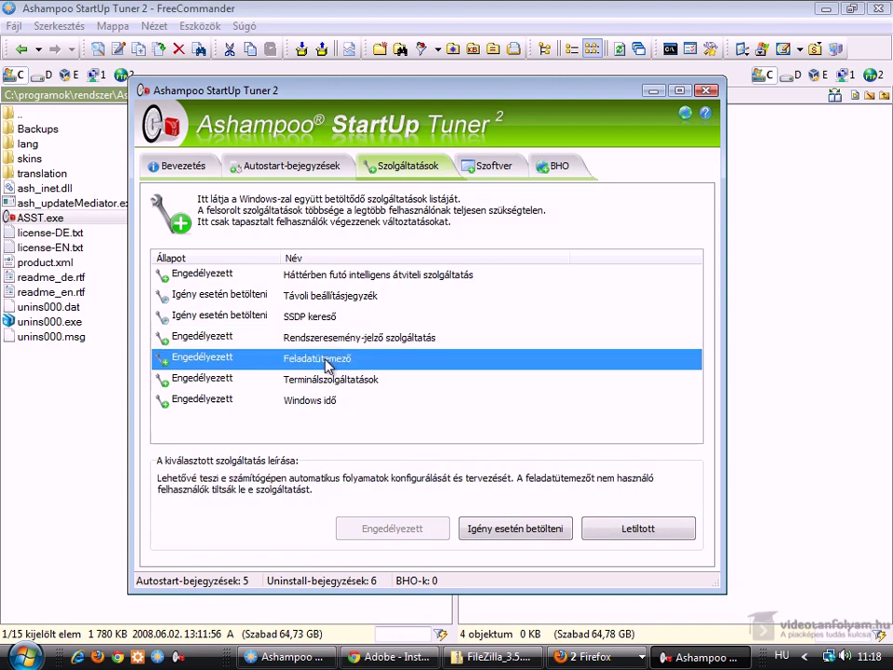
left_click(331, 382)
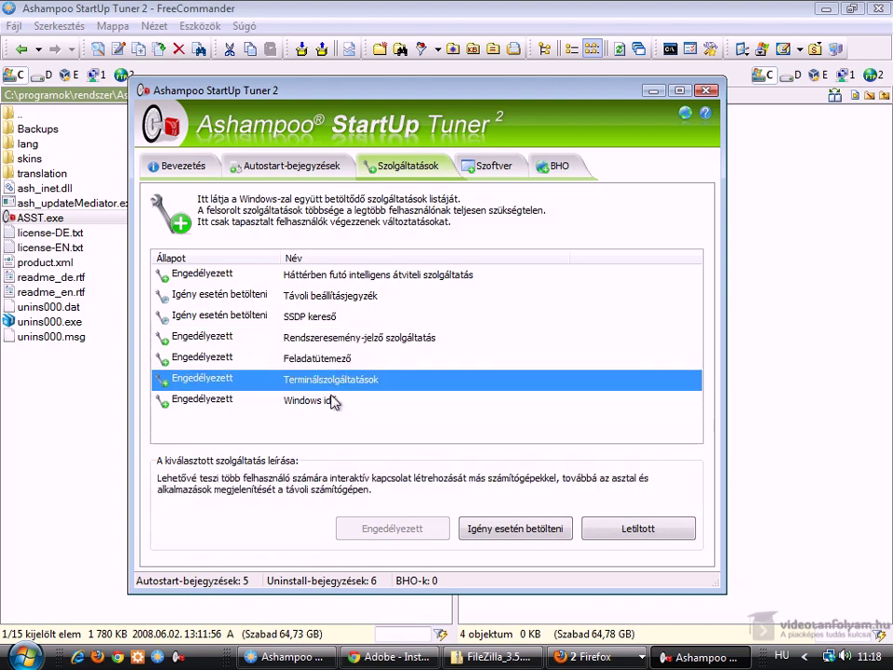
left_click(332, 401)
left_click(344, 380)
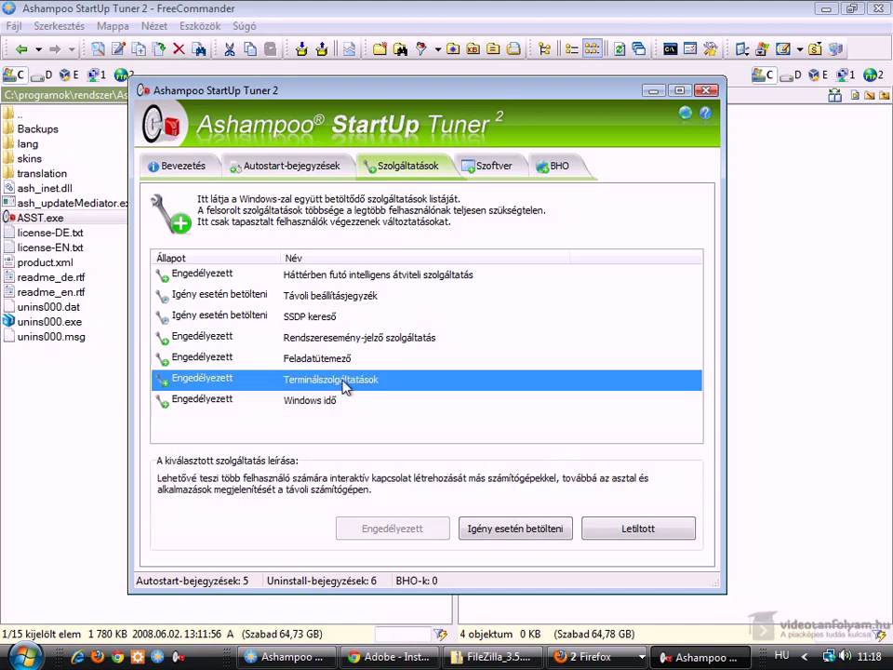
left_click(343, 359)
left_click(338, 338)
left_click(333, 317)
left_click(325, 296)
left_click(321, 276)
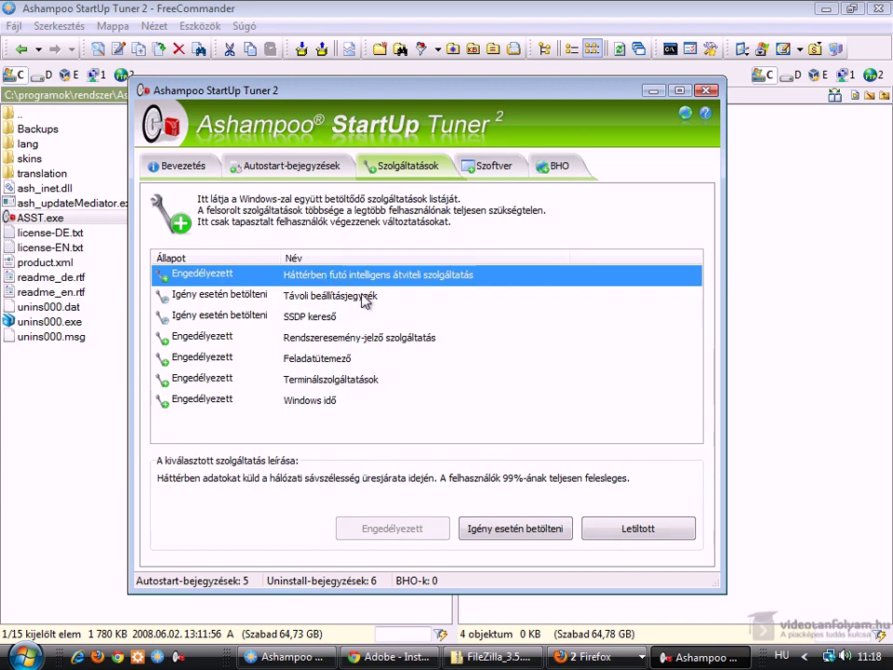
left_click(358, 300)
left_click(361, 314)
left_click(360, 341)
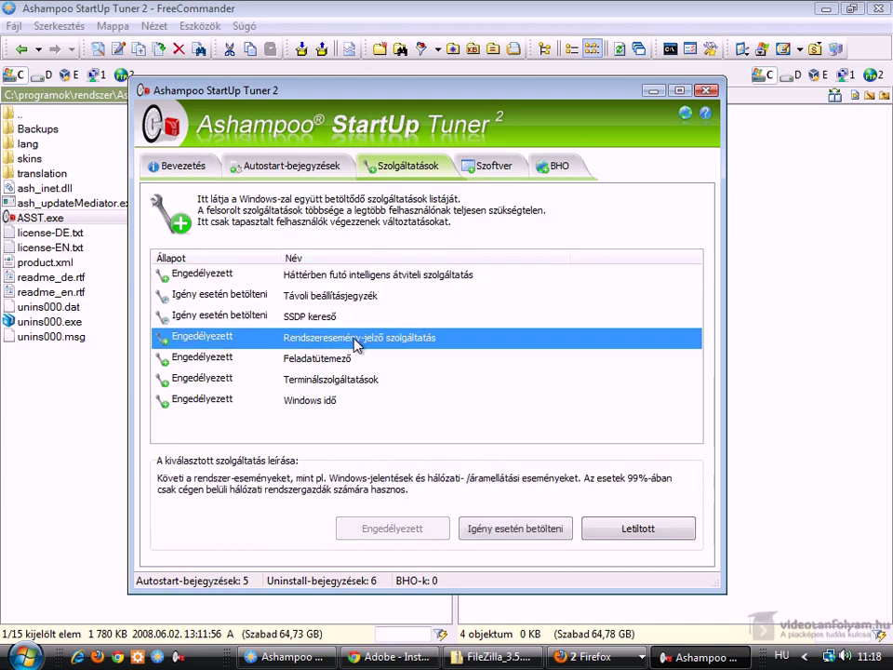
left_click(354, 317)
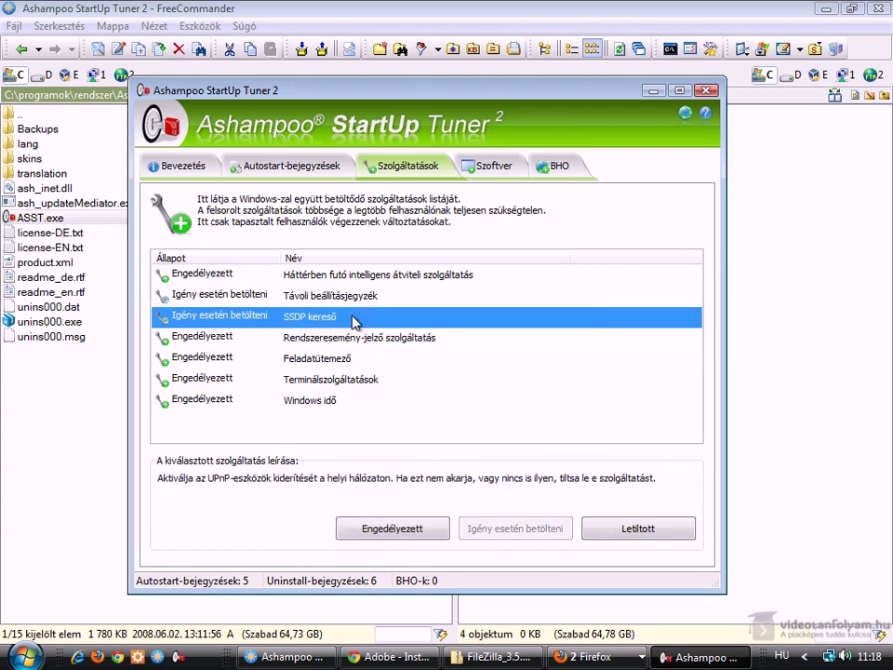
left_click(360, 298)
left_click(366, 277)
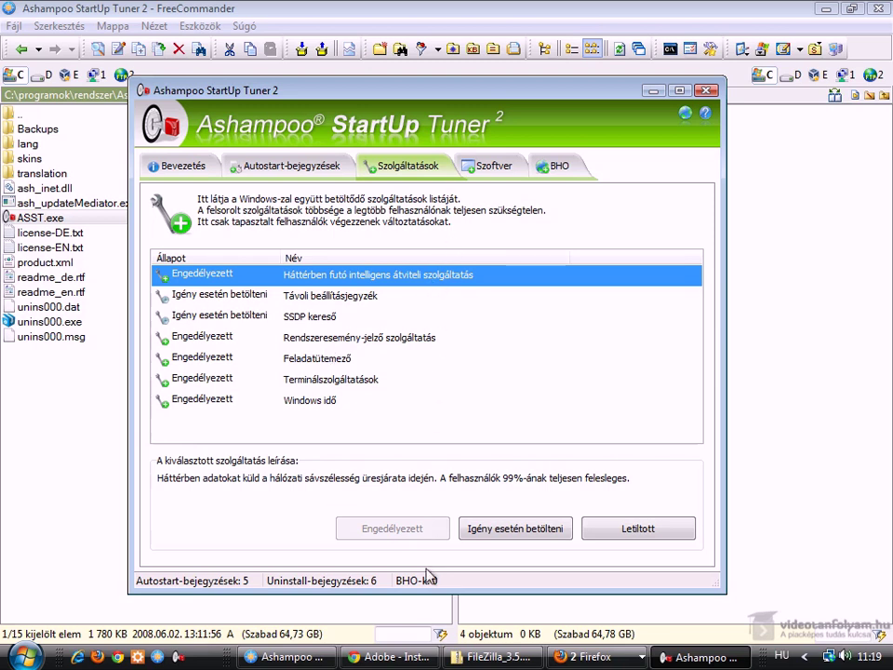
Switch to Google Chrome and search the web for "avg"
left_click(403, 657)
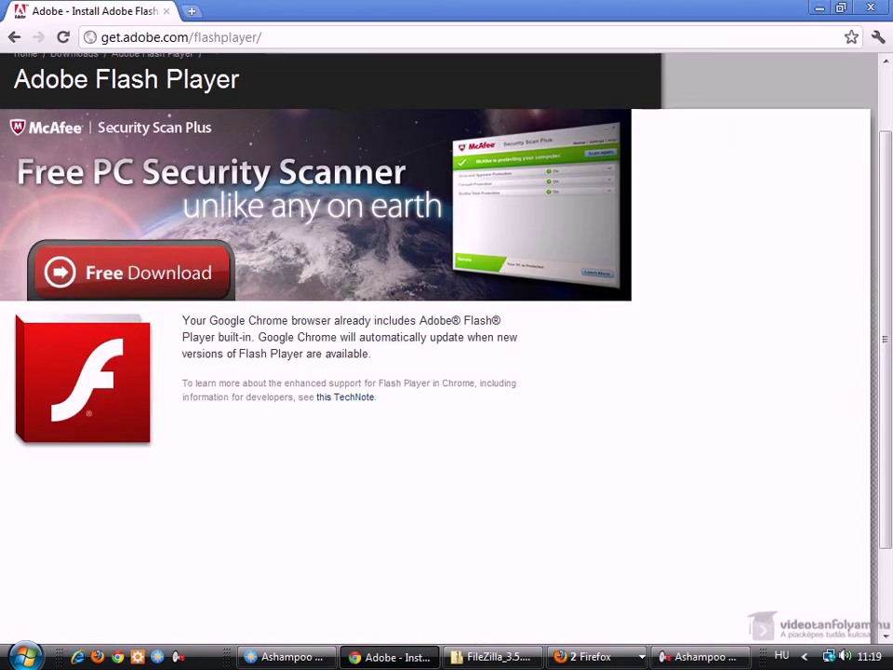
left_click(195, 37)
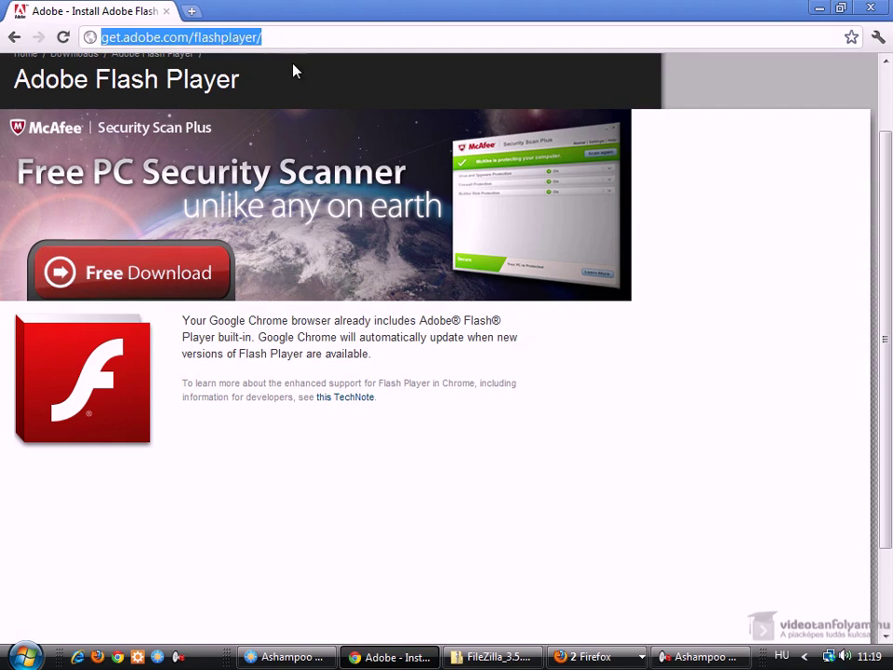
type("avg")
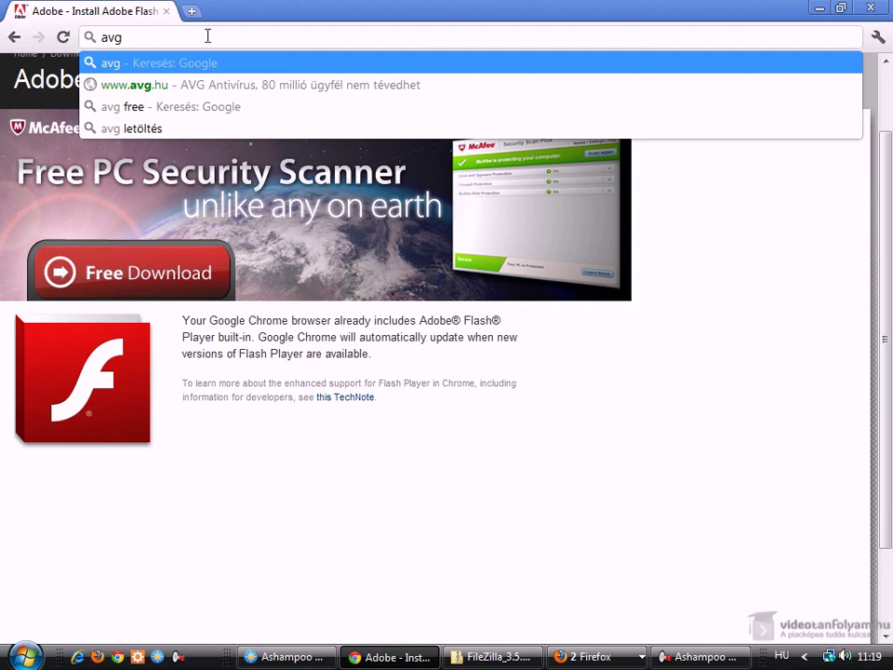
key("Return")
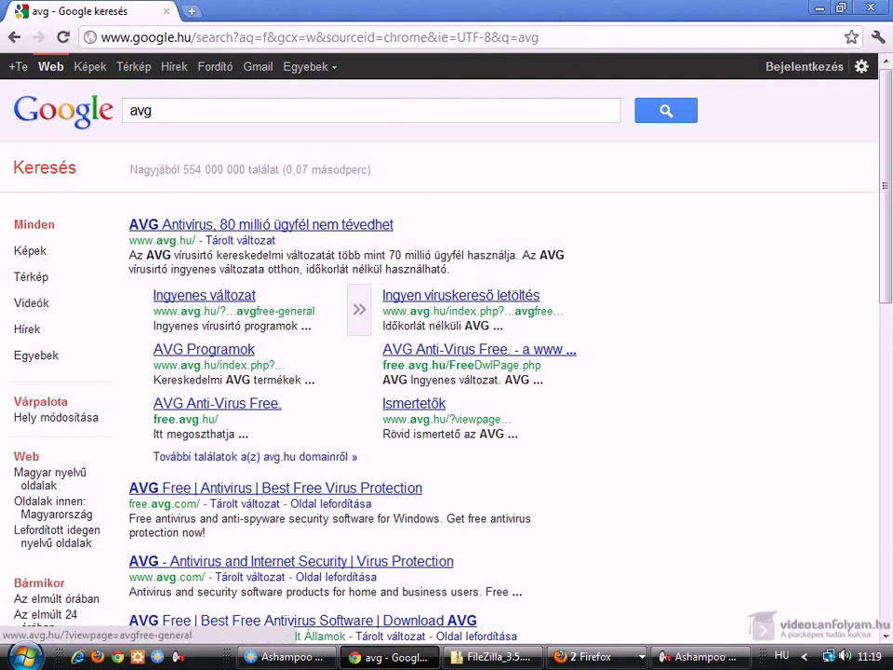
Open AVG's free version site from the search results, dismissing the summer promotions, and go to the AVG Anti-Virus 2011 free edition download page
left_click(214, 298)
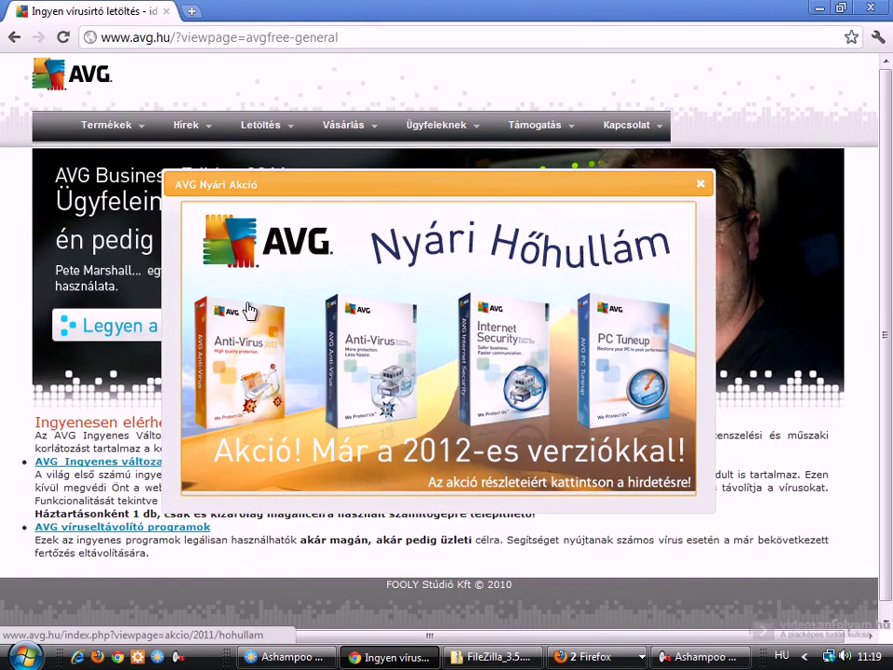
left_click(701, 183)
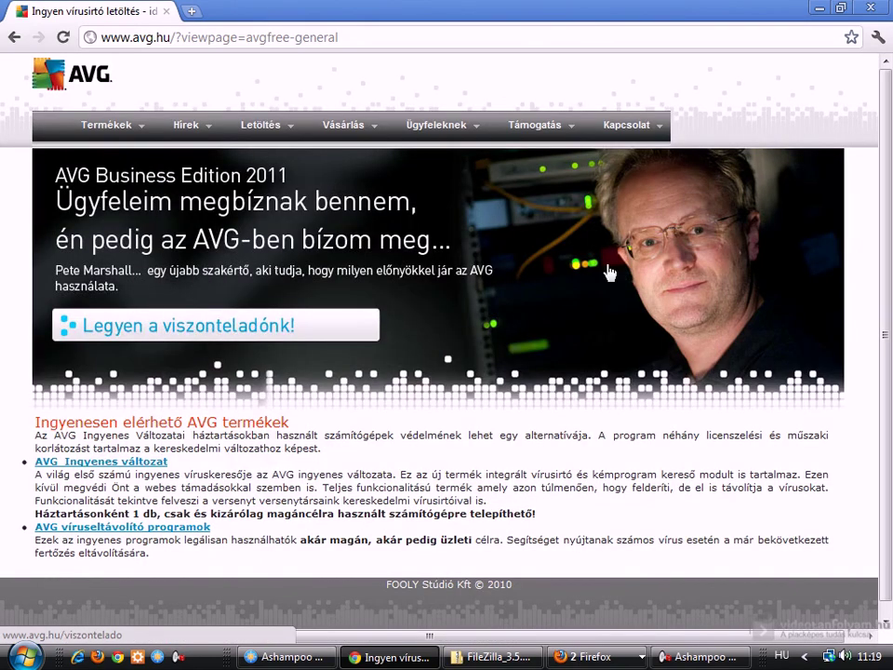
left_click(102, 463)
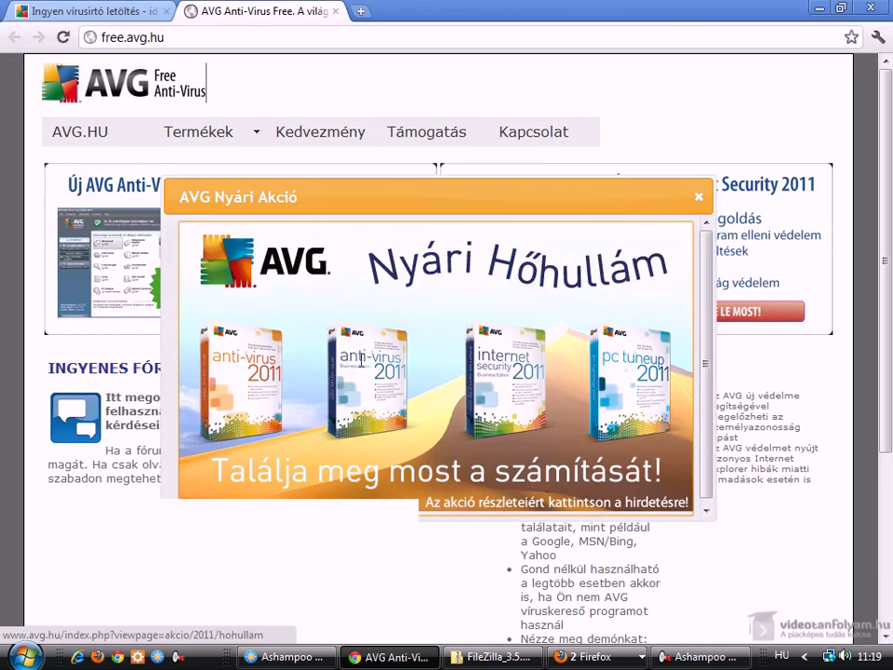
left_click(699, 197)
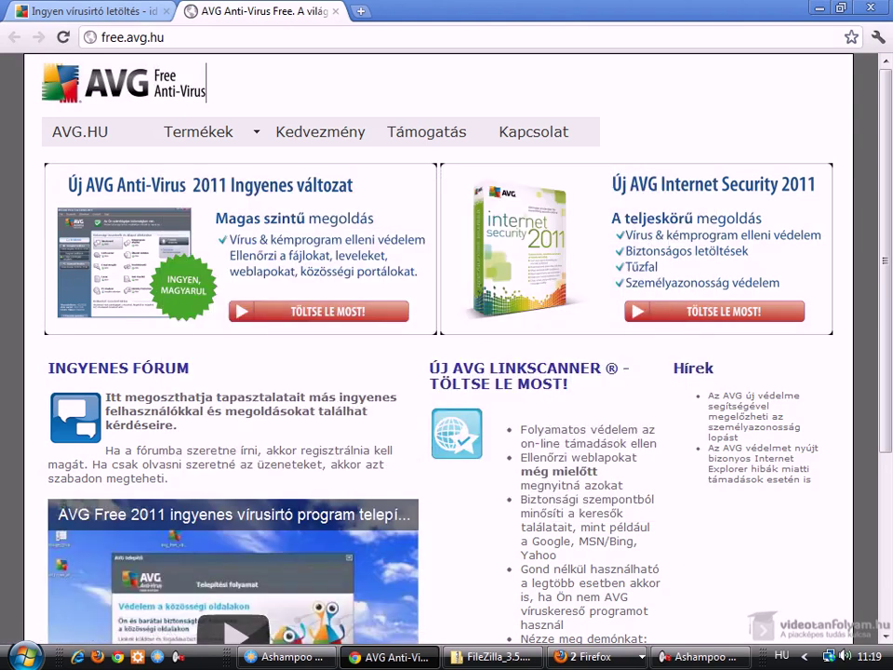
left_click(344, 314)
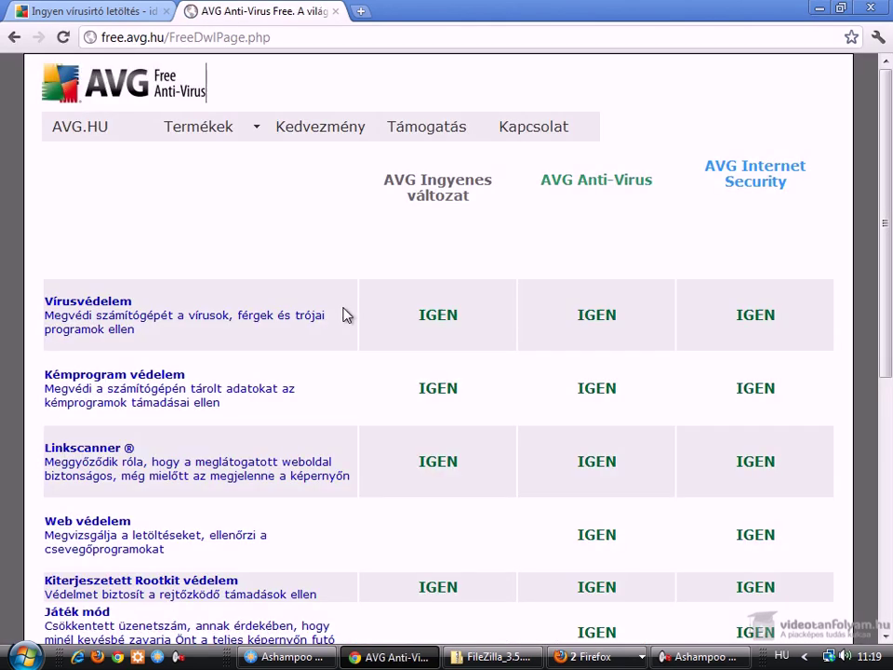
Start the 32-bit free version download, answering the survey with "10 - legjobb", "Otthon, 1 gépen" and "Miért fizessek, ha igyen is használhatom?"
scroll(326, 433, "down", 5)
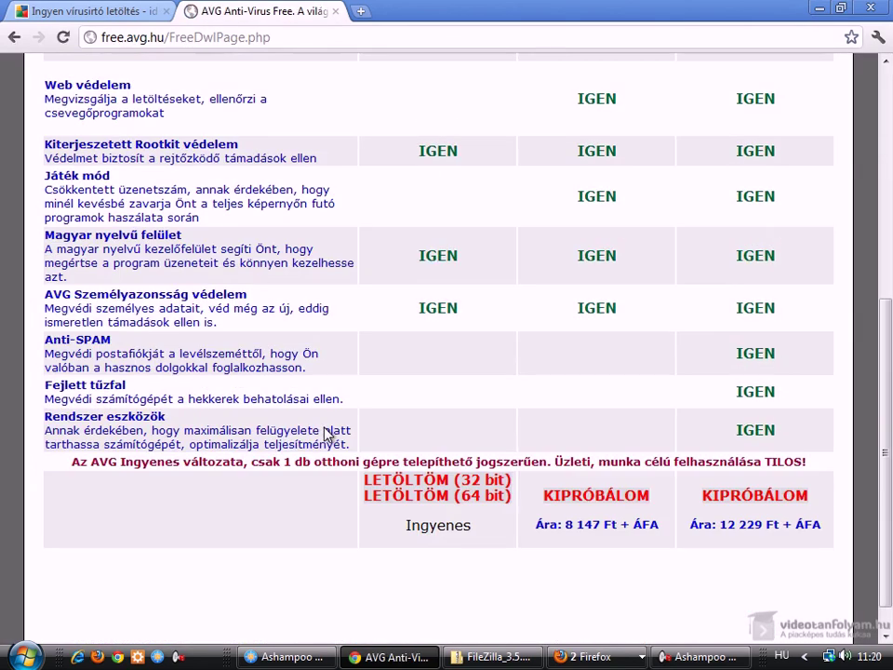
left_click(440, 485)
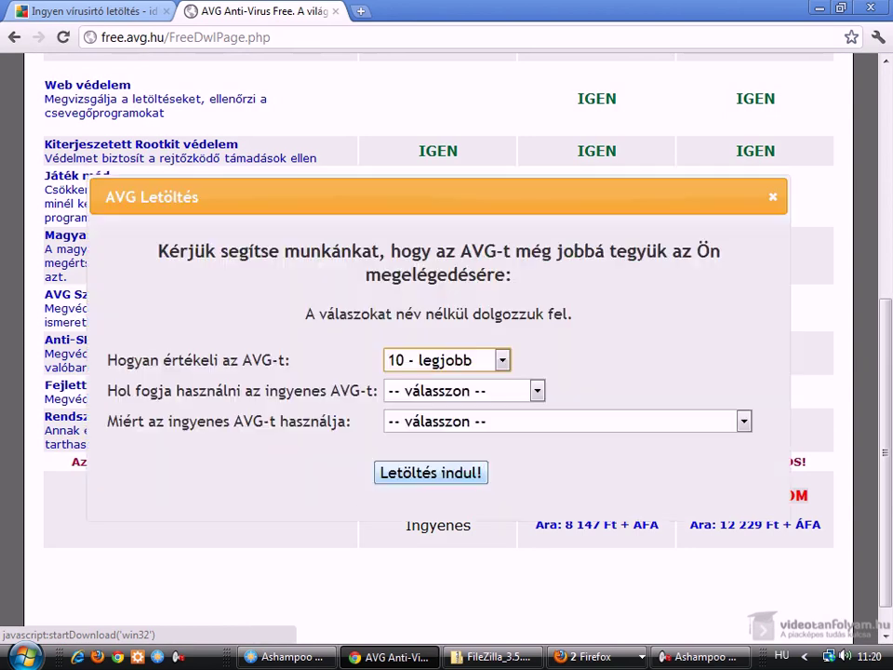
left_click(440, 484)
left_click(547, 353)
left_click(540, 365)
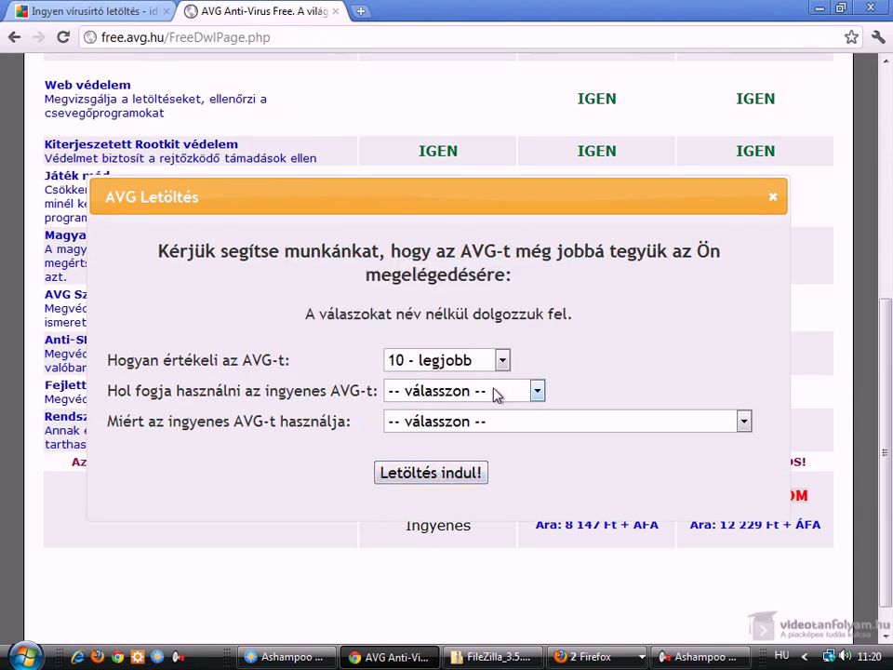
left_click(492, 398)
left_click(490, 433)
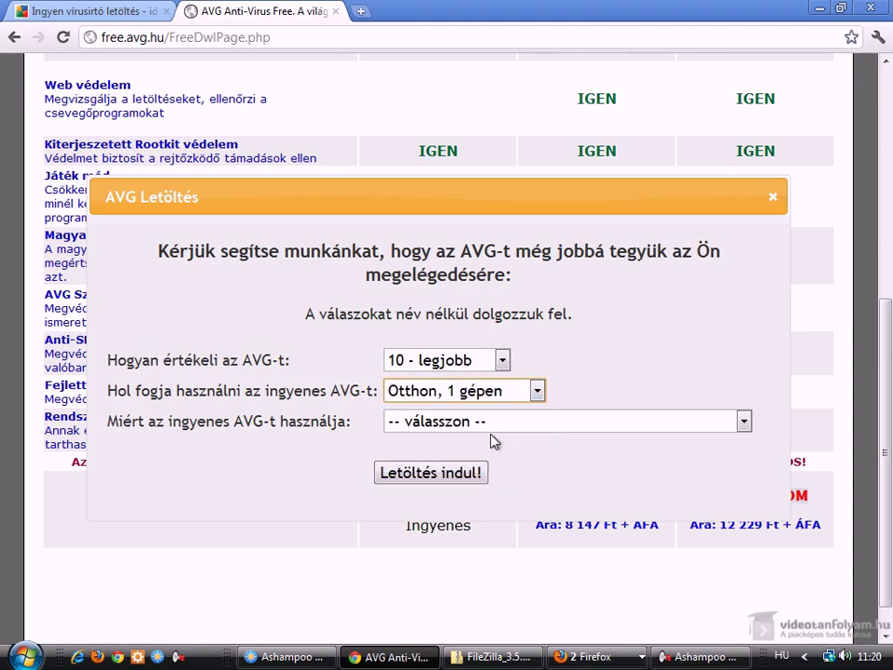
left_click(490, 426)
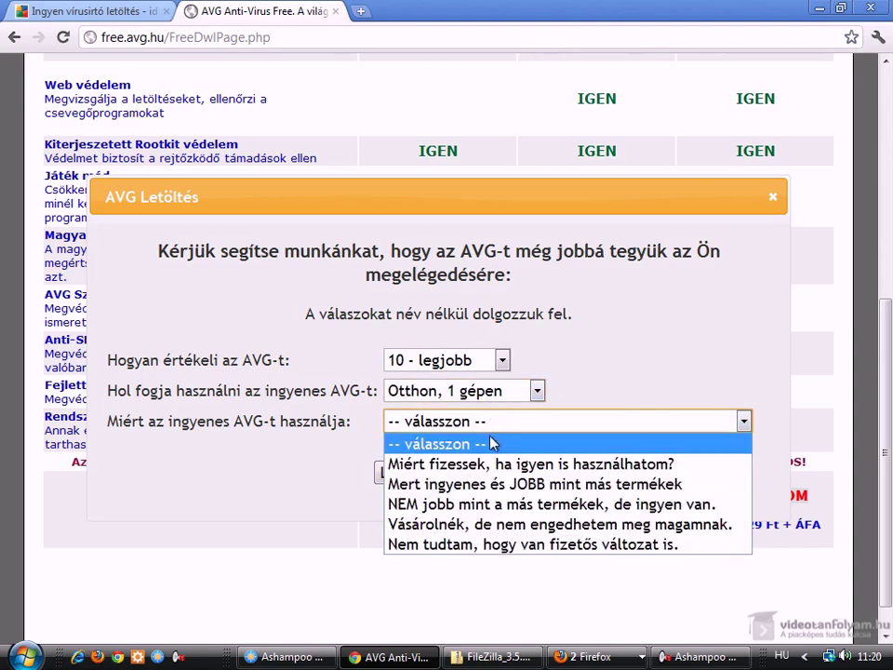
left_click(398, 463)
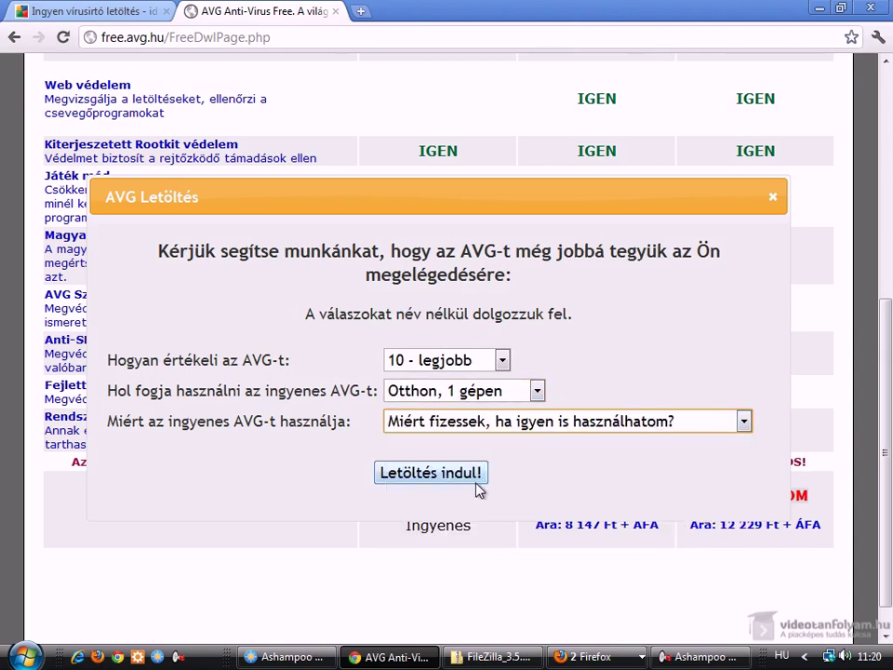
left_click(475, 481)
left_click(550, 351)
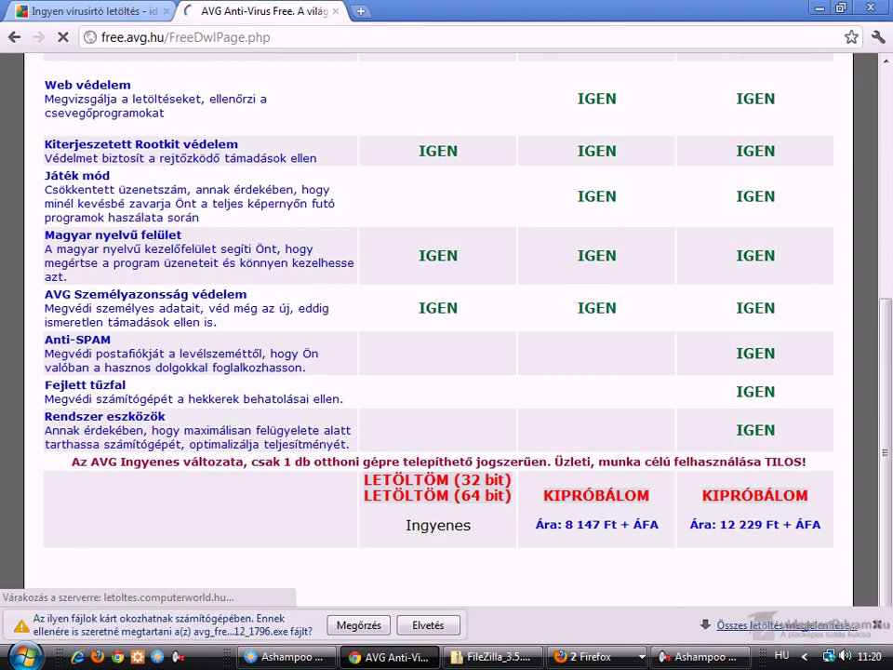
Keep the downloaded AVG Free installer file and run it
left_click(358, 625)
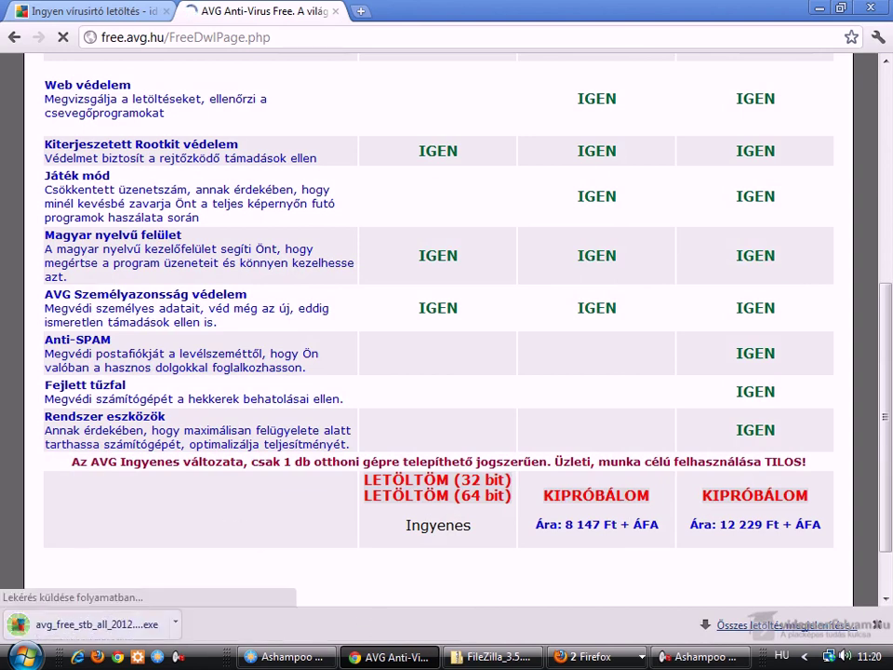
left_click(134, 631)
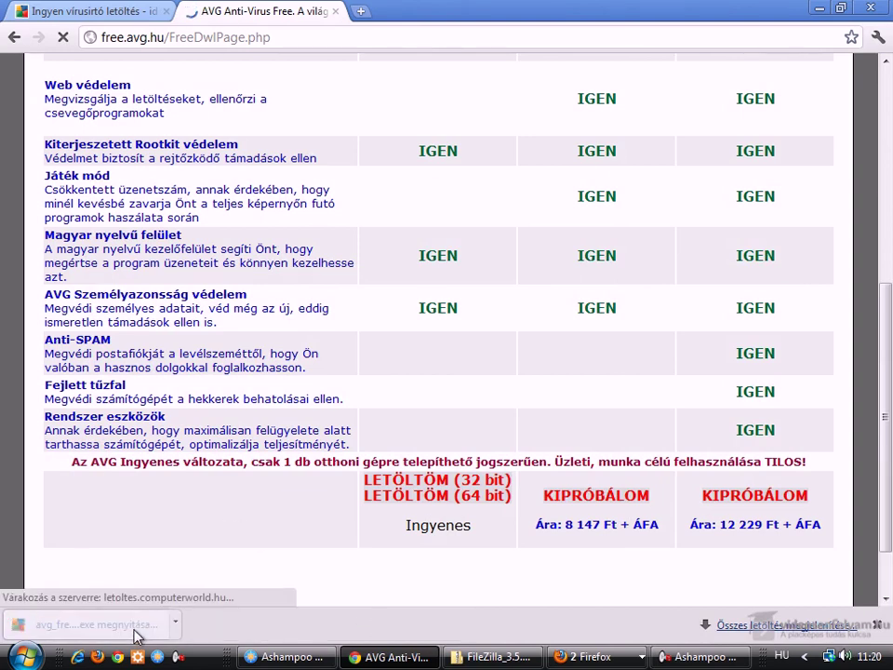
left_click(474, 340)
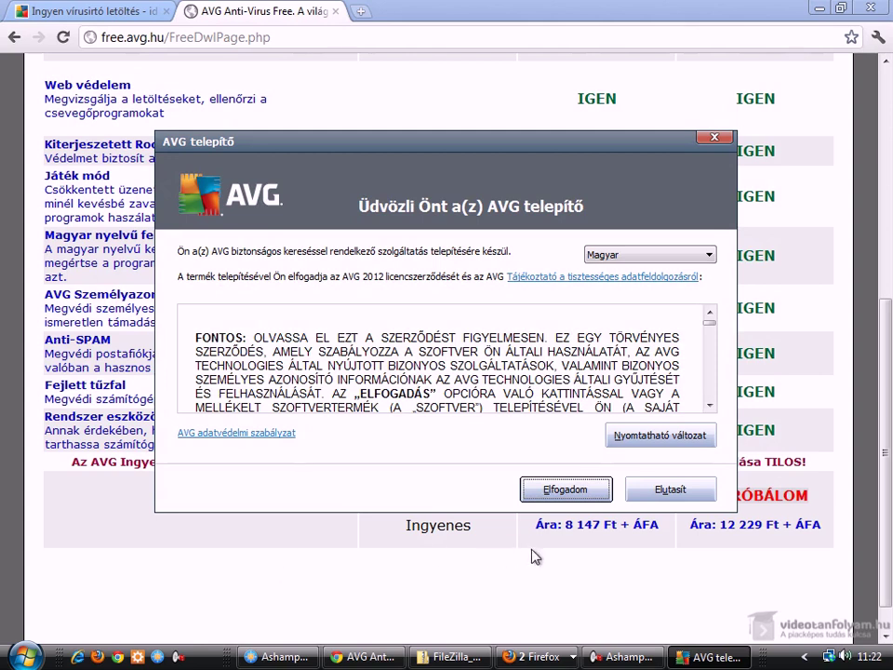
Accept the AVG licence agreement and choose the free basic protection (Alapszintű védelem) as the product to install
left_click(569, 493)
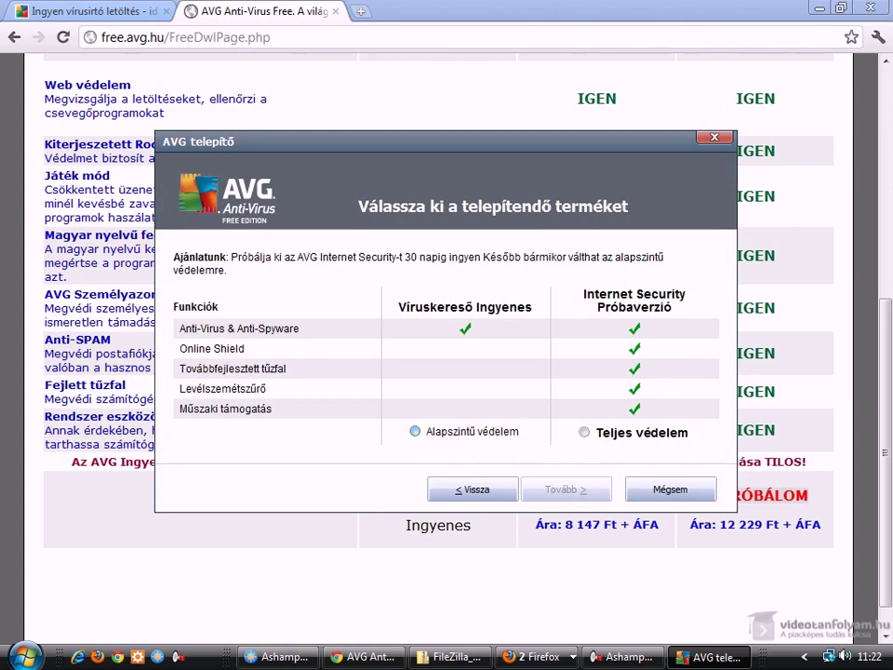
left_click(416, 433)
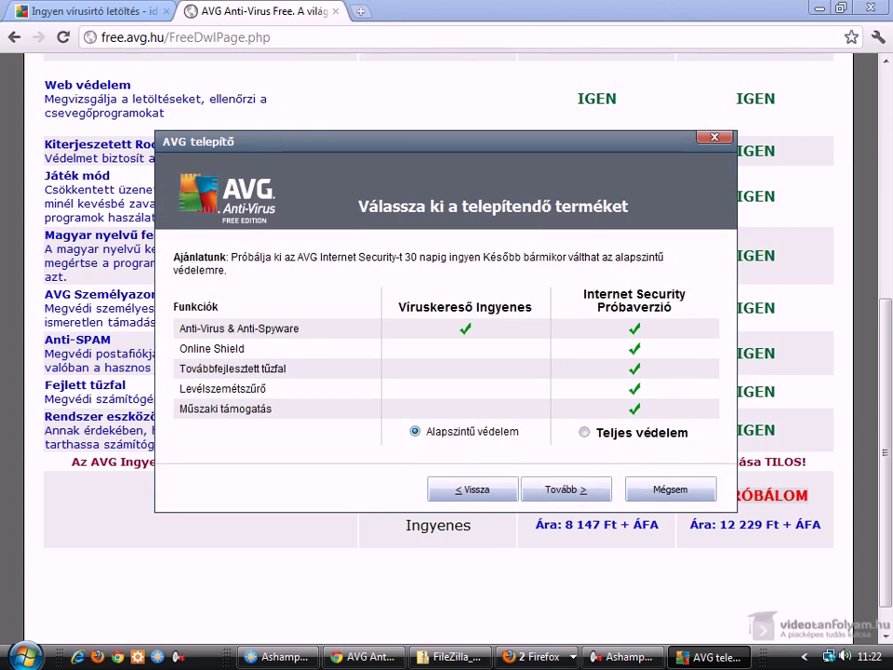
left_click(565, 489)
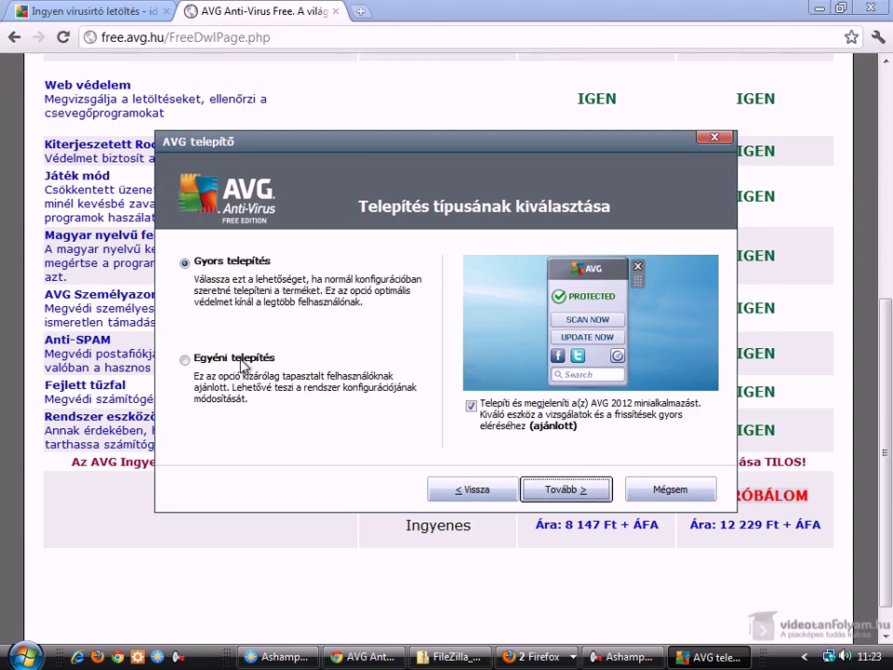
Choose the custom installation (Egyéni telepítés) without the AVG 2012 desktop gadget and continue to the custom options
left_click(241, 363)
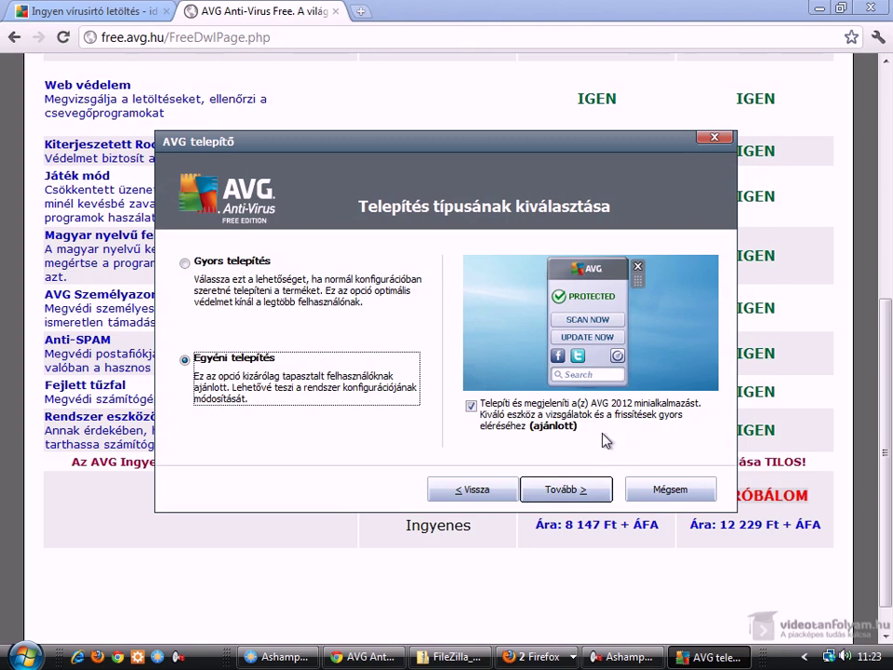
left_click(471, 407)
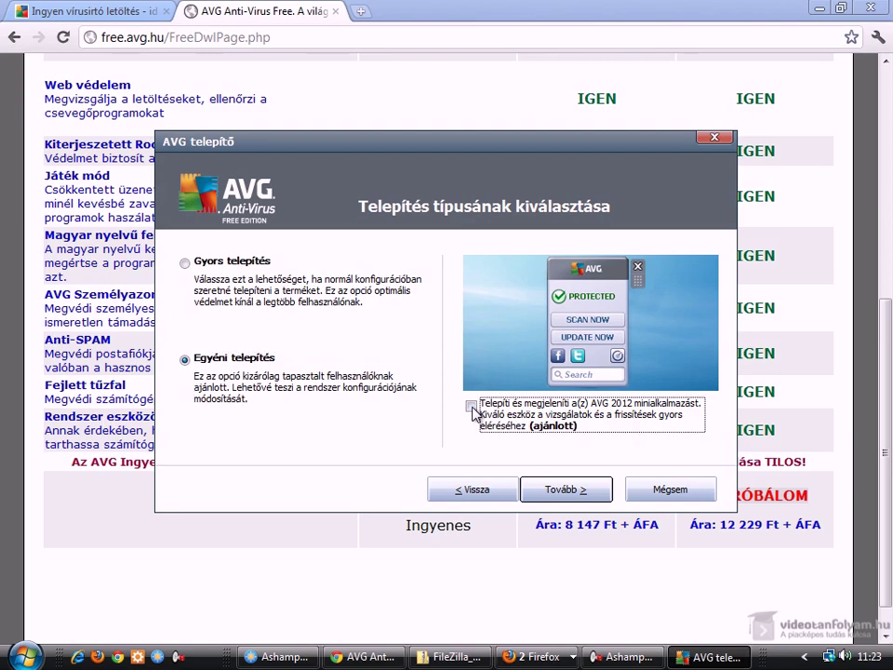
left_click(555, 493)
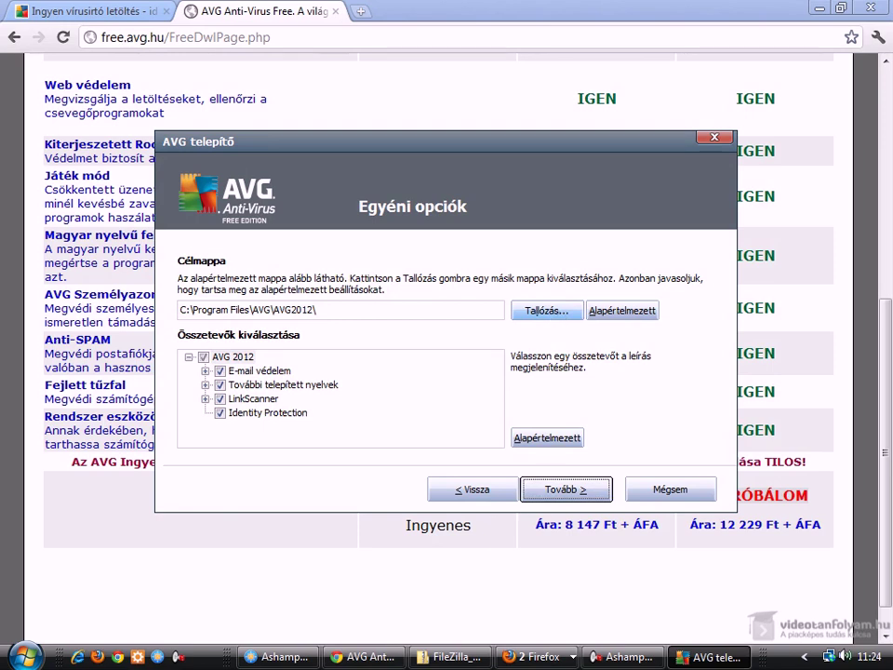
Set the installation's destination folder to C:\programok\viruskeresok\avg
left_click_drag(192, 310, 326, 309)
type("p")
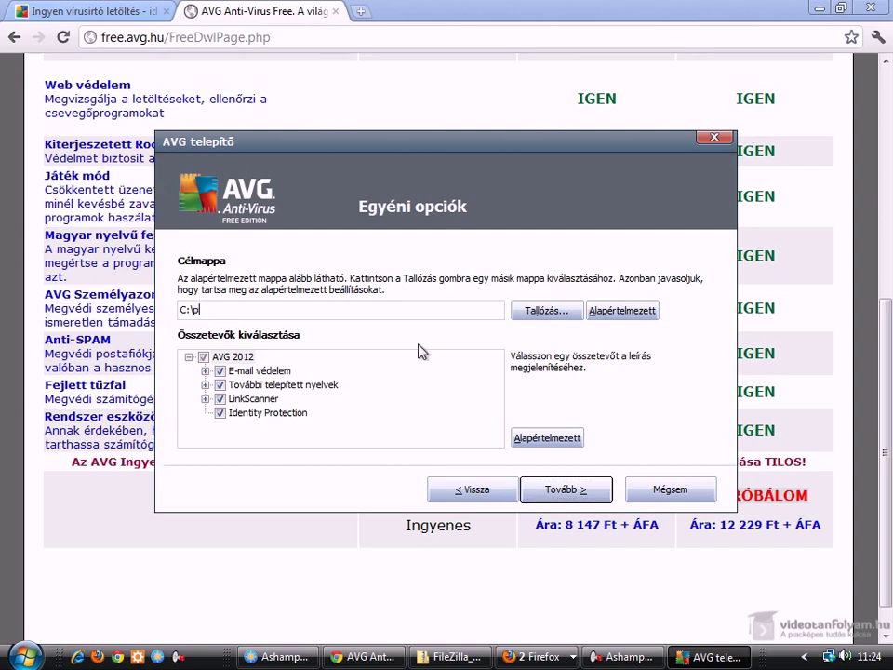
type("rogramok\\viruskeres")
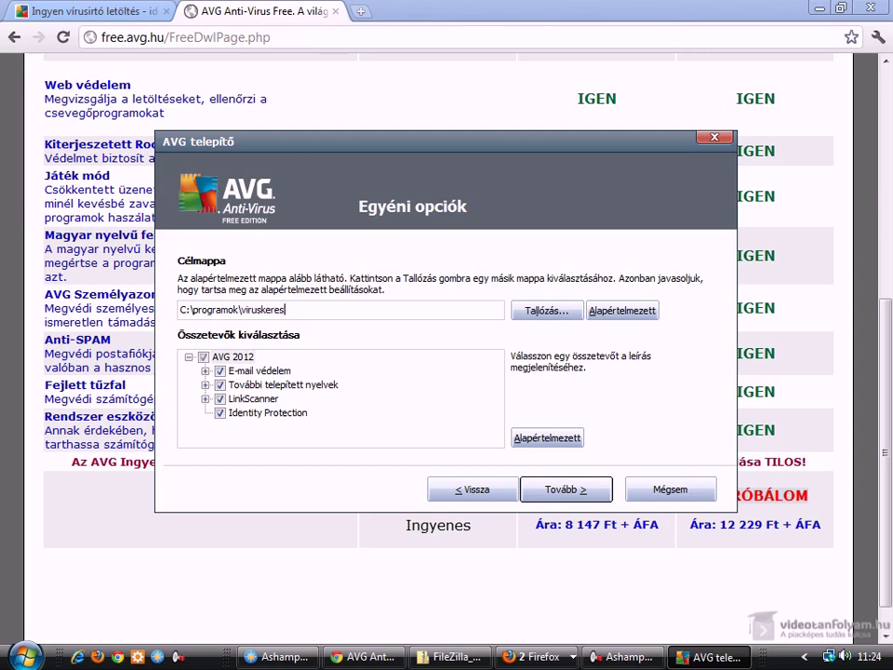
type("ok\\avg")
Examine the descriptions of the AVG components: e-mail protection, additional languages, LinkScanner with Search-Shield and Surf-Shield, and Identity Protection
left_click(267, 399)
left_click(269, 412)
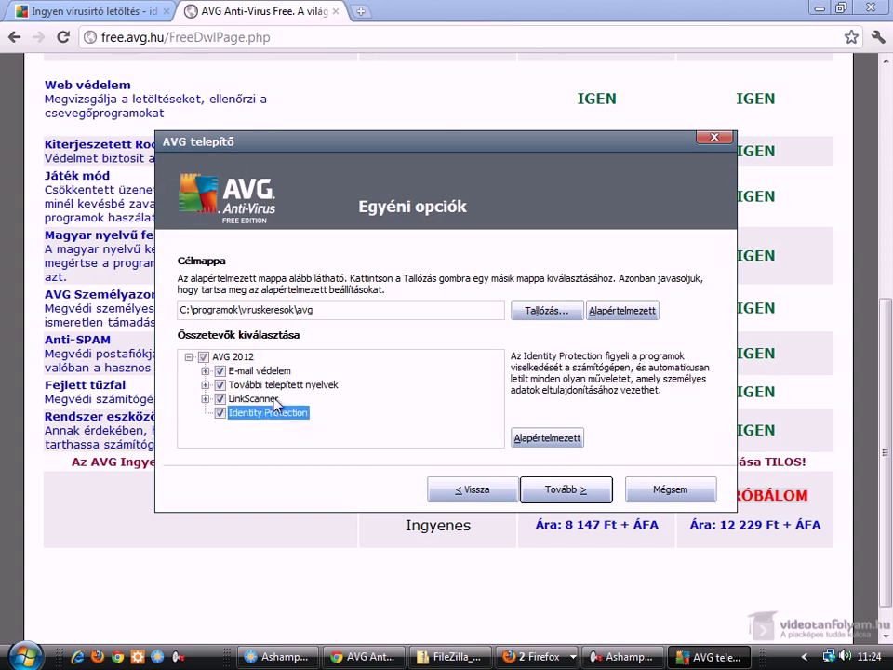
left_click(275, 384)
key("Up")
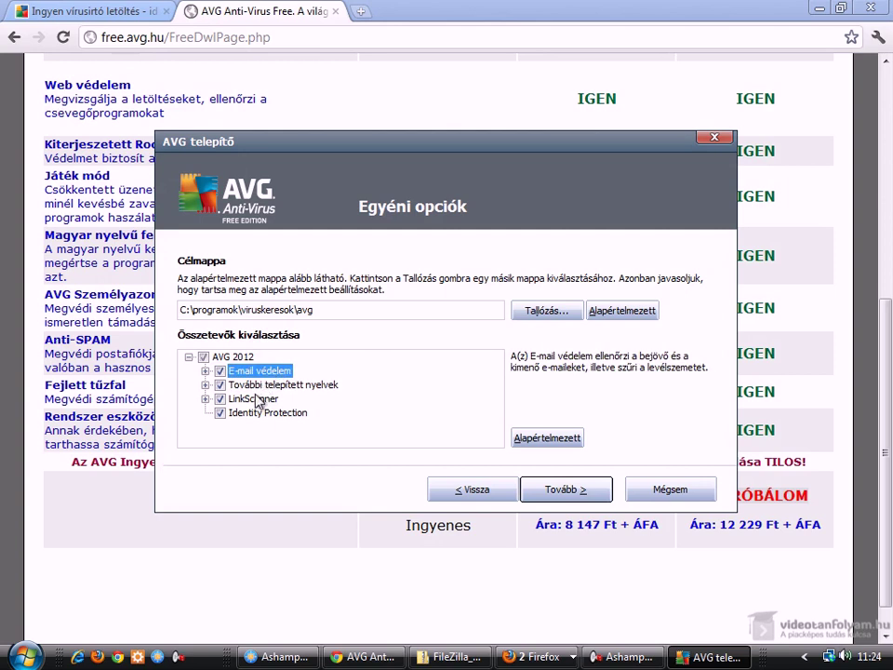
key("Down")
key("Down")
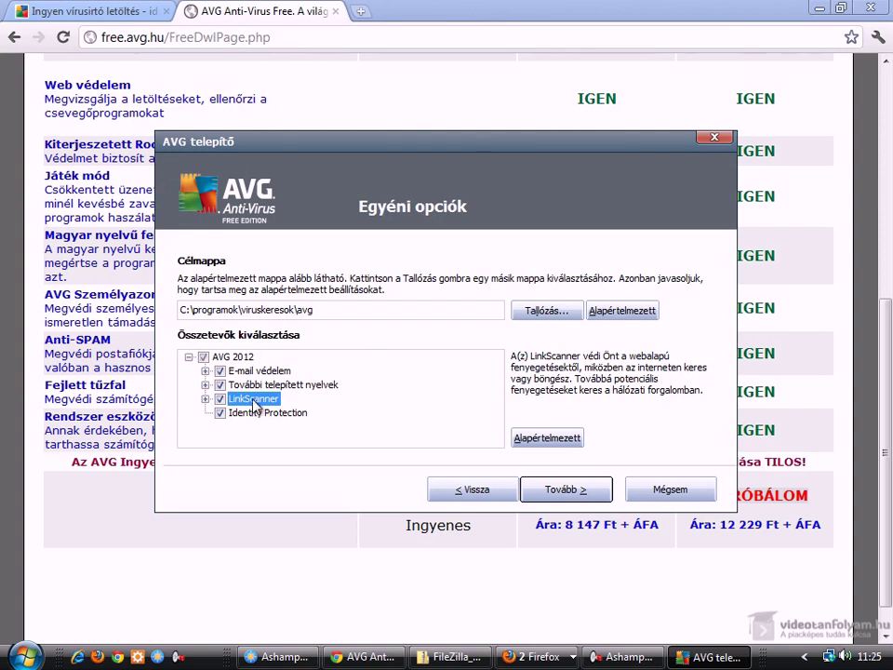
left_click(206, 398)
left_click(274, 415)
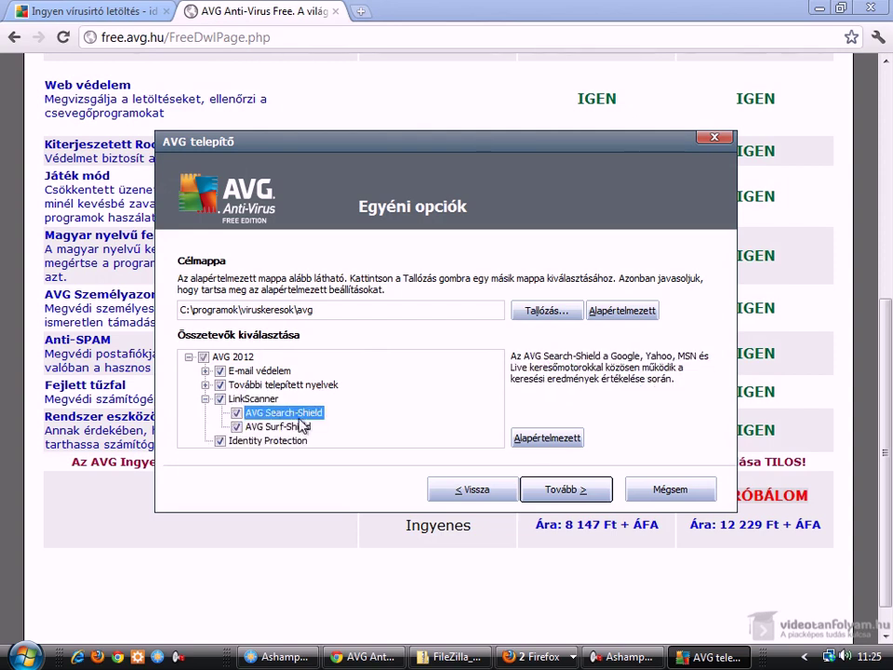
left_click(302, 427)
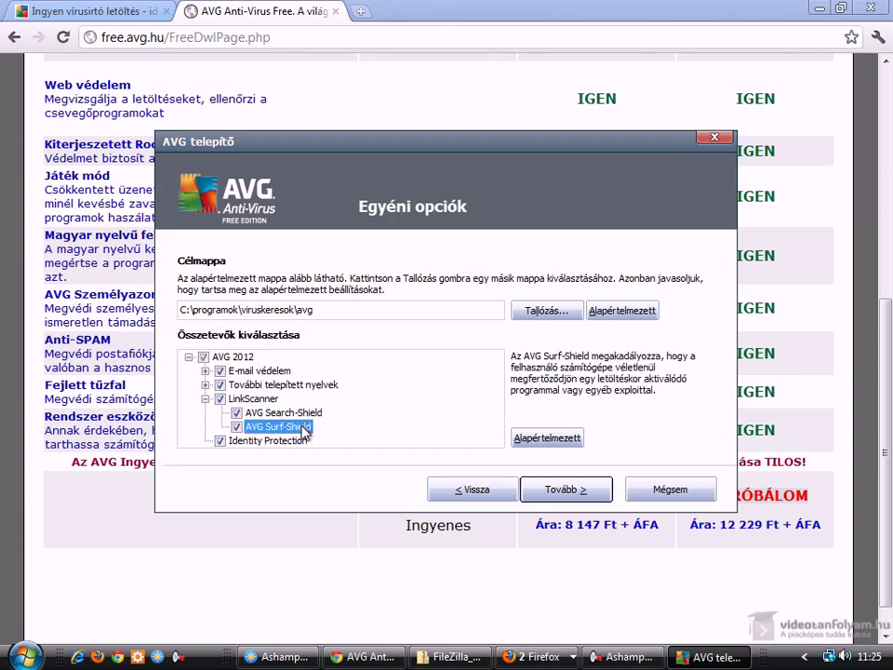
left_click(259, 399)
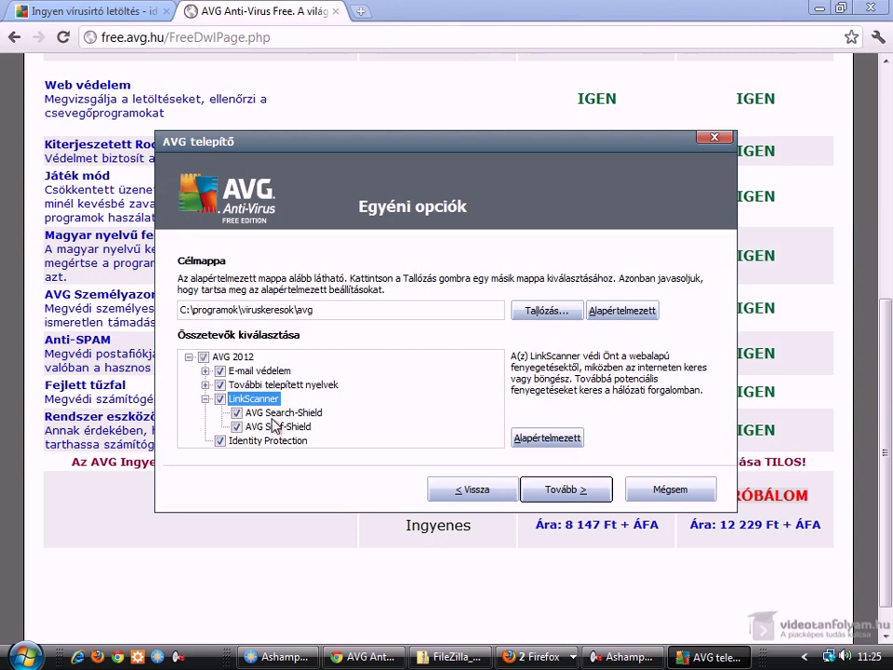
key("Down")
key("Down")
key("Up")
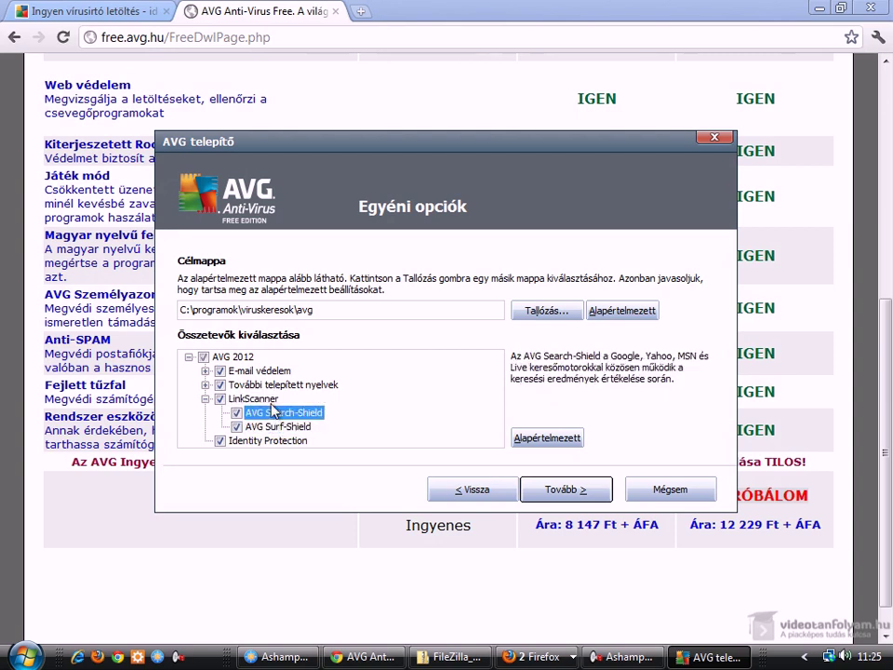
key("Up")
left_click_drag(316, 151, 311, 163)
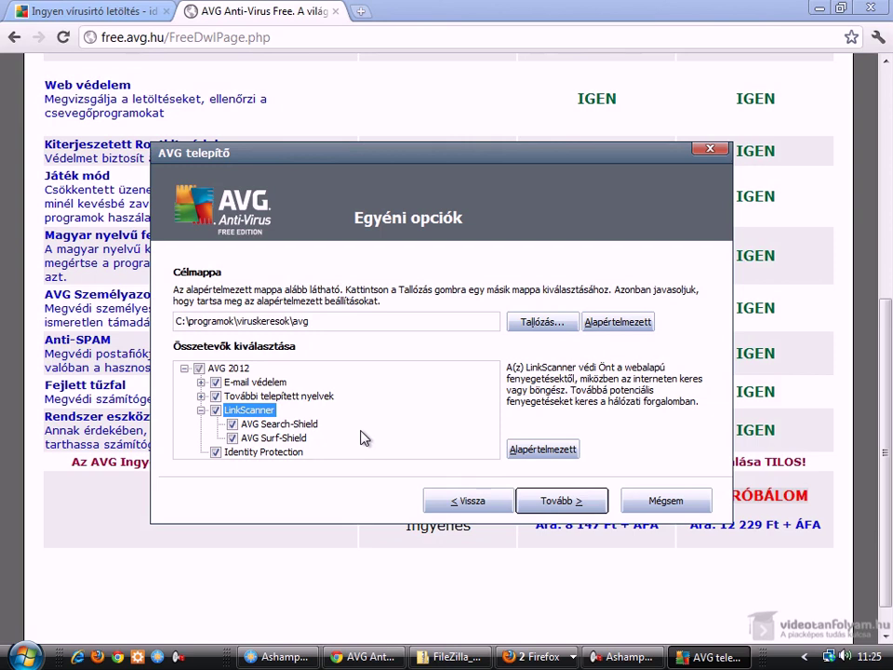
Keep the AVG components as selected, decline AVG secure search as the default search engine, and start the installation with the security toolbar
left_click(279, 424)
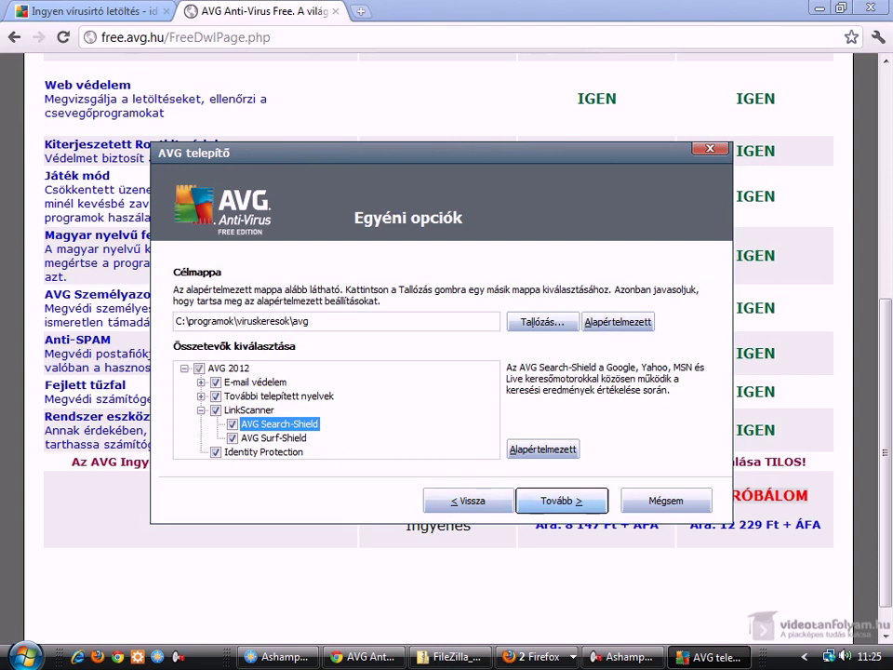
left_click(534, 502)
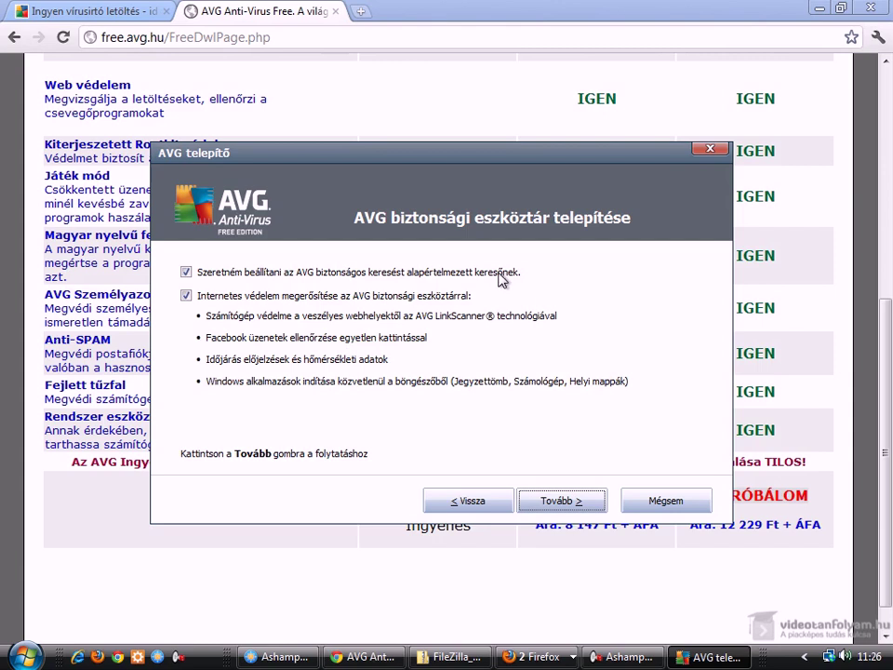
left_click(186, 272)
left_click_drag(534, 162, 537, 145)
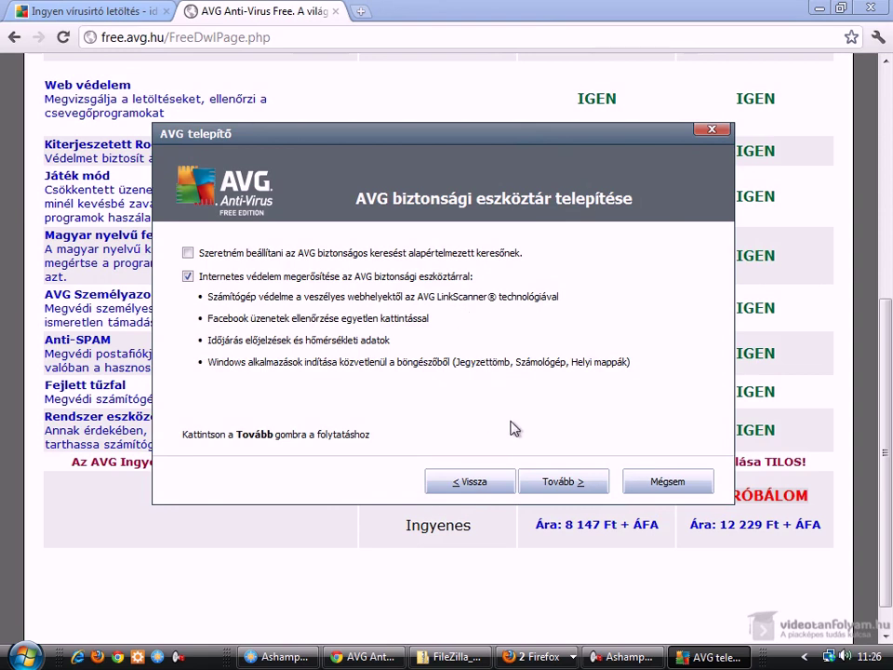
left_click(563, 481)
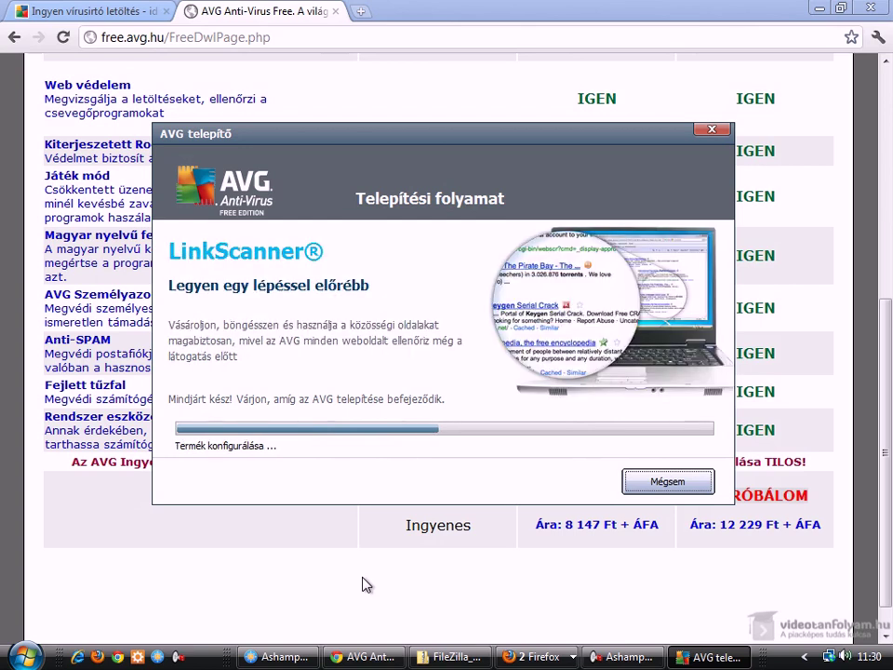
Switch to Ashampoo StartUp Tuner 2, check its services list, and close the program
left_click(625, 657)
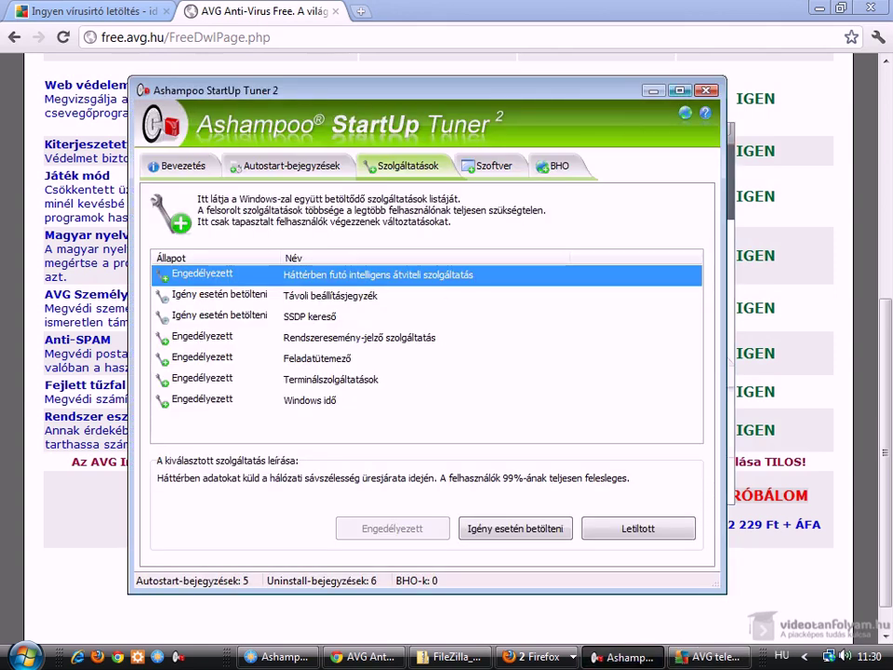
left_click(346, 166)
left_click(379, 168)
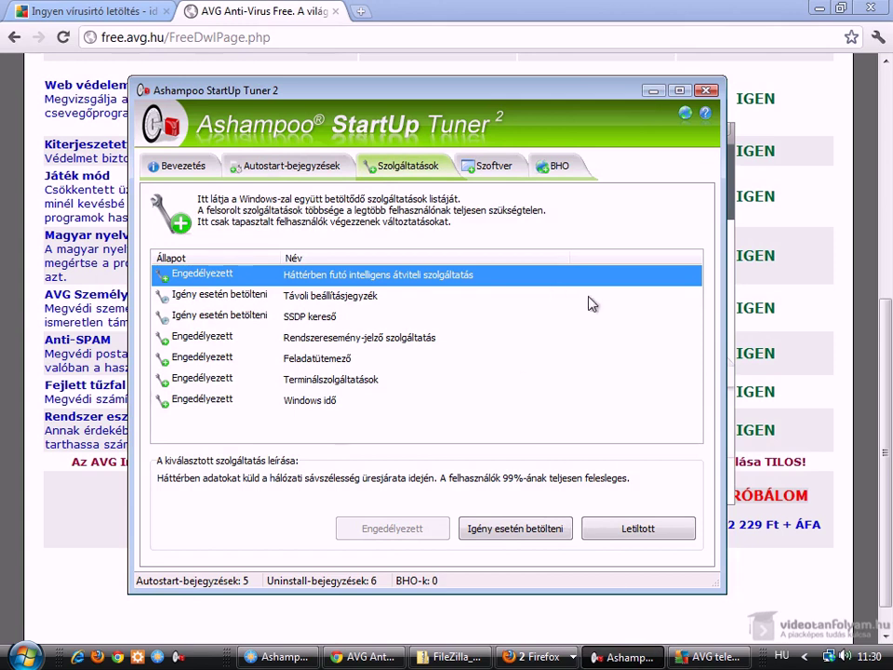
left_click(705, 91)
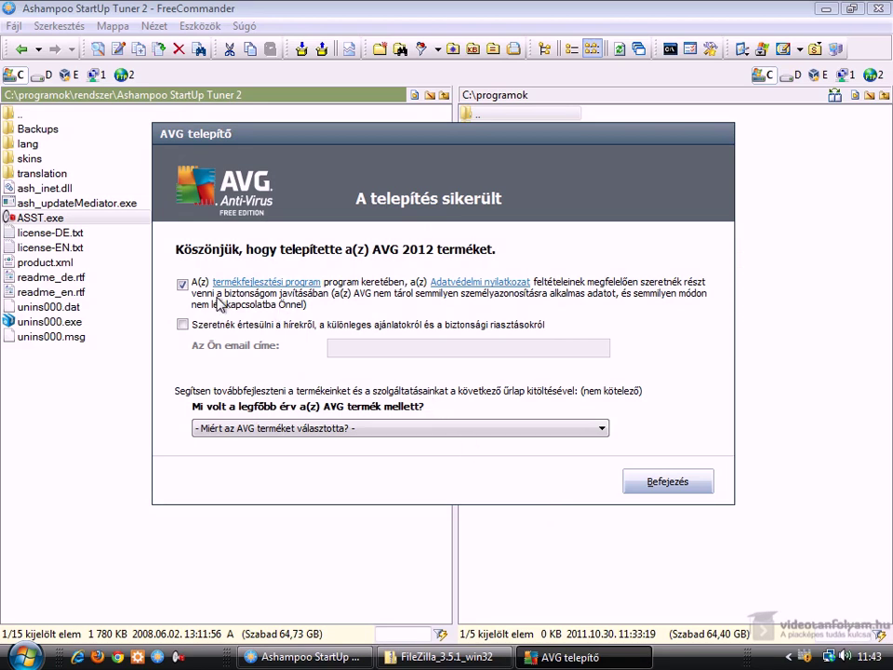
Opt out of AVG's product improvement programme and finish the installation
left_click(184, 288)
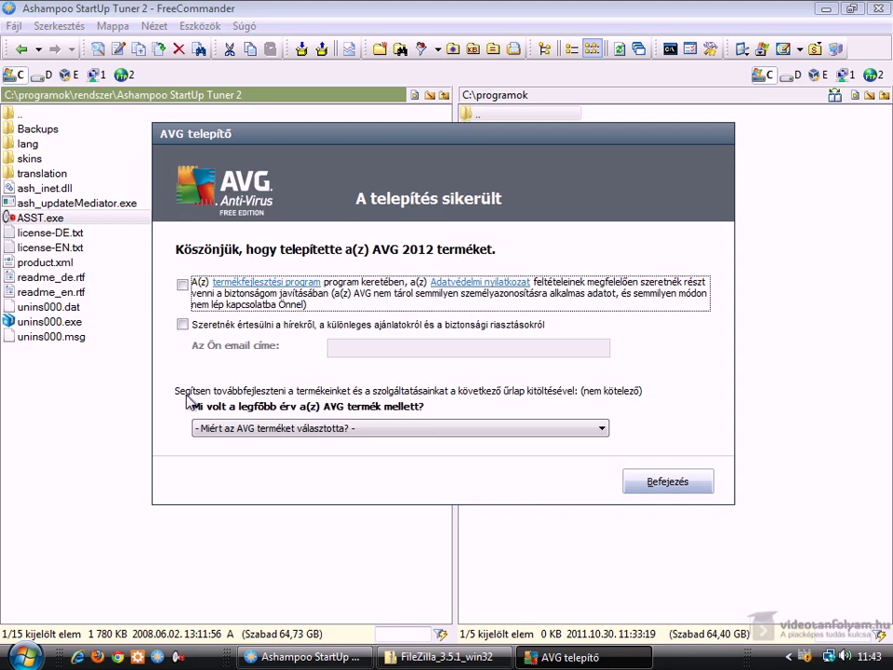
left_click(651, 481)
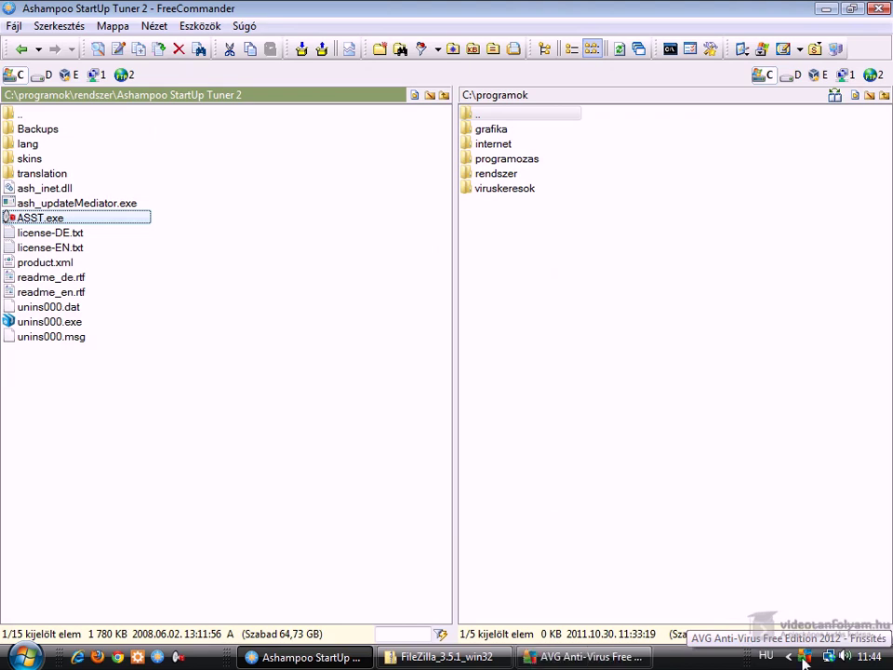
Bring up the AVG Anti-Virus Free Edition 2012 window, hide its advertising notification, and view the Identity Protection description
left_click(617, 657)
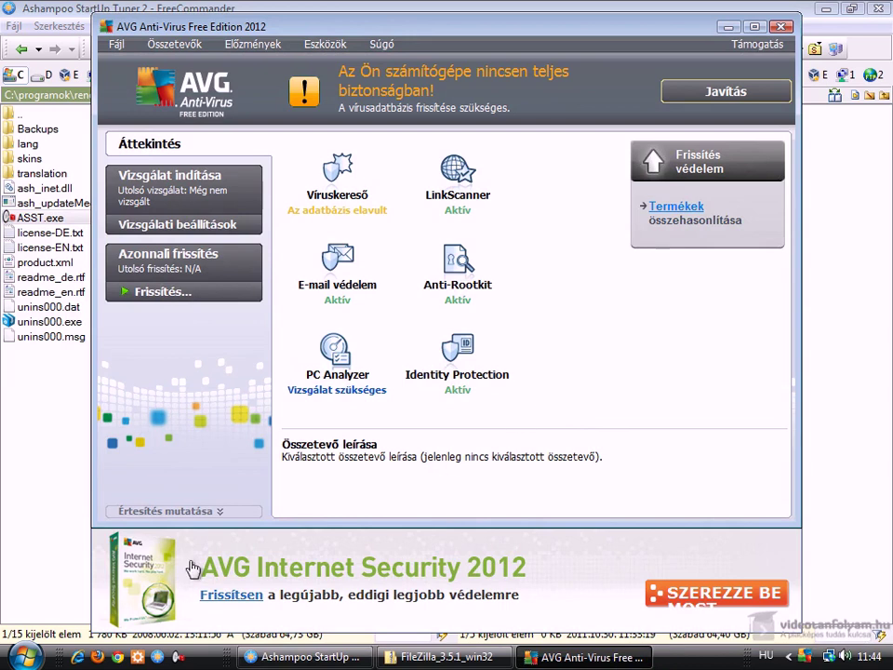
left_click(218, 513)
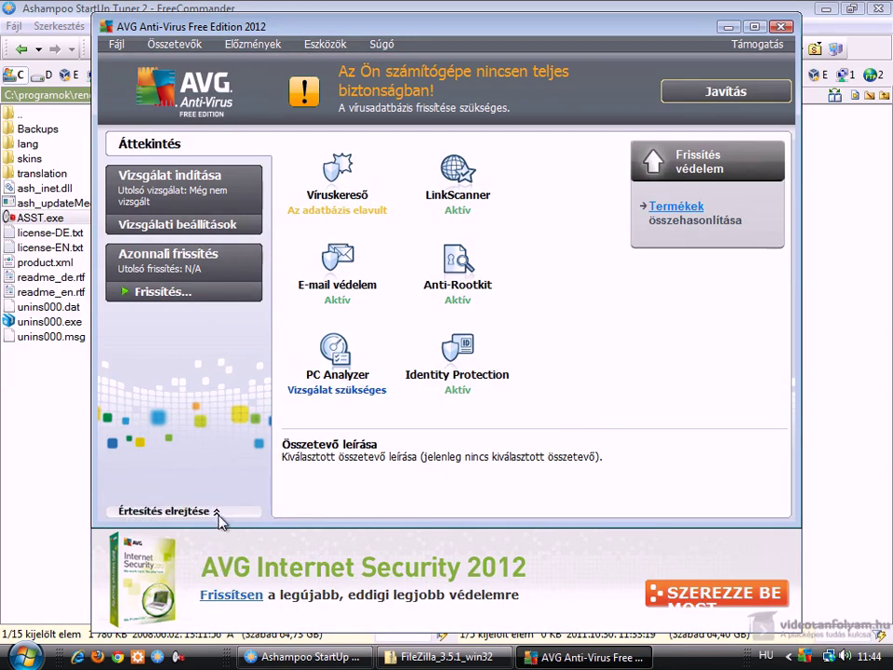
left_click(230, 517)
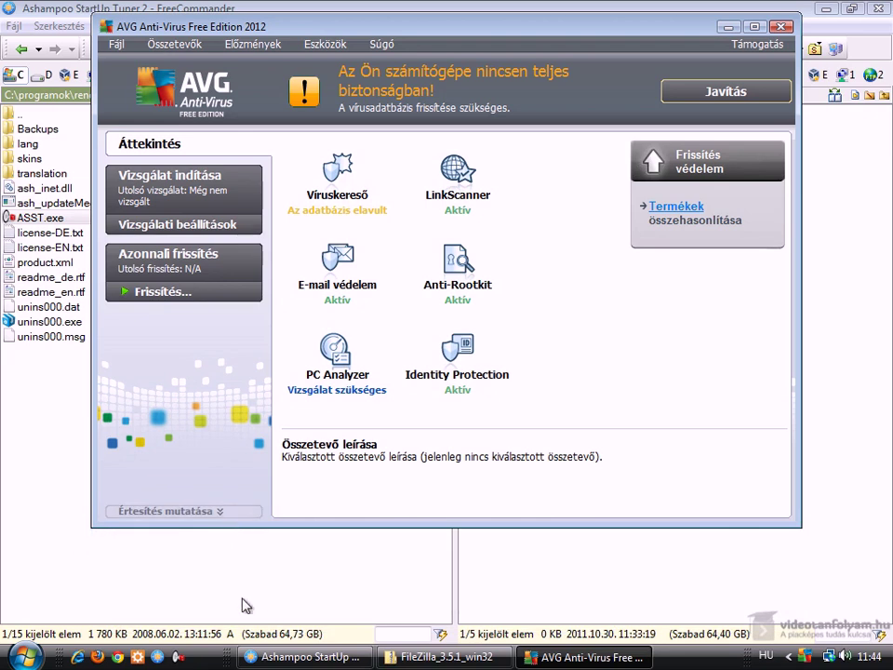
left_click(457, 367)
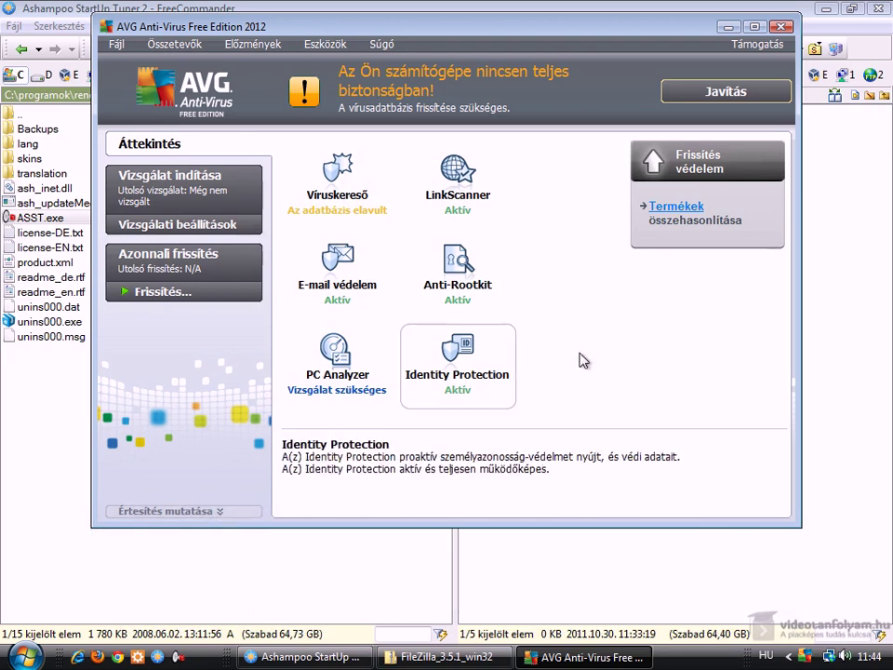
Start Ashampoo StartUp Tuner 2 in trial mode and inspect the command line of the AVG_TRAY autostart entry
left_click(176, 656)
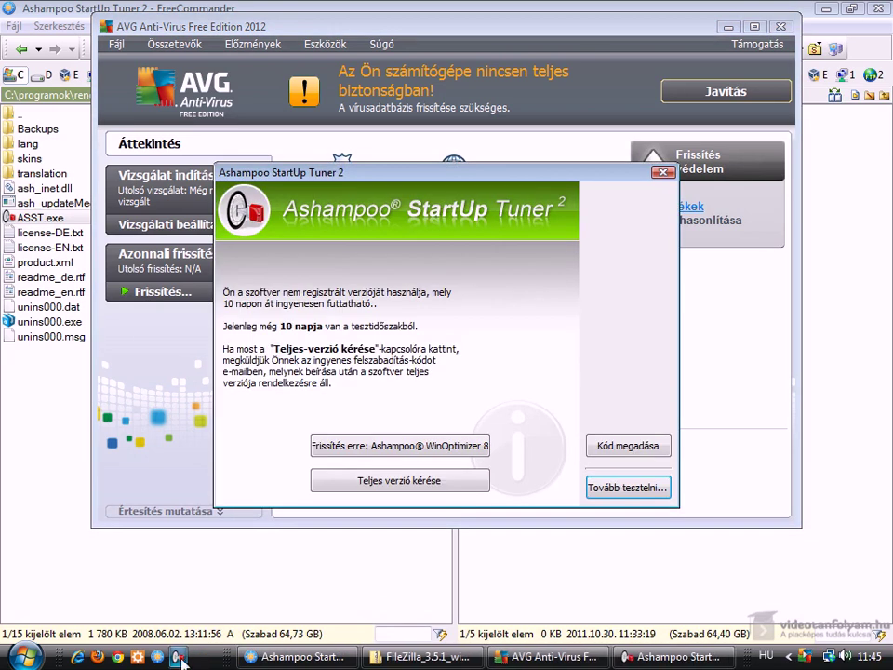
left_click(629, 486)
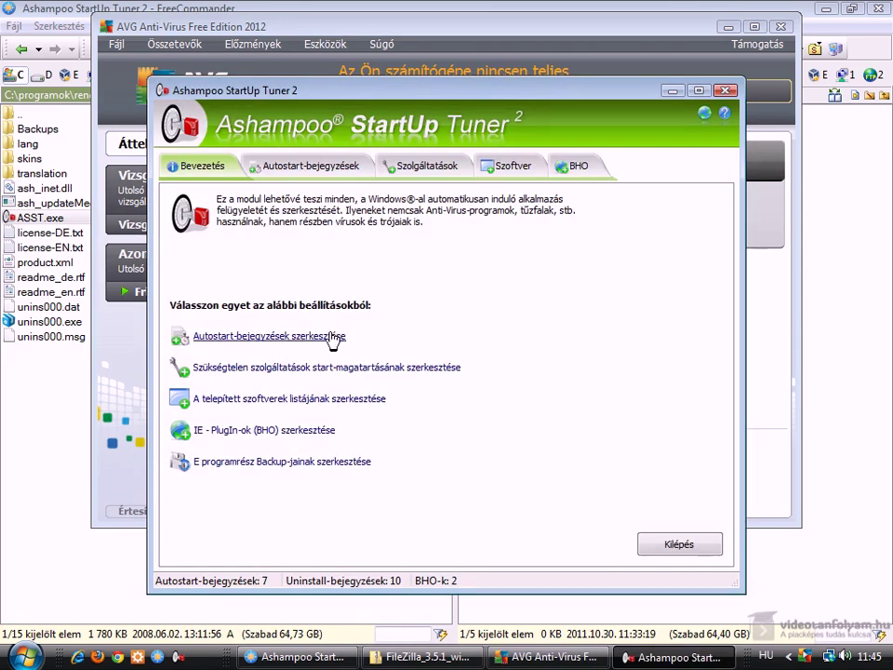
left_click(330, 336)
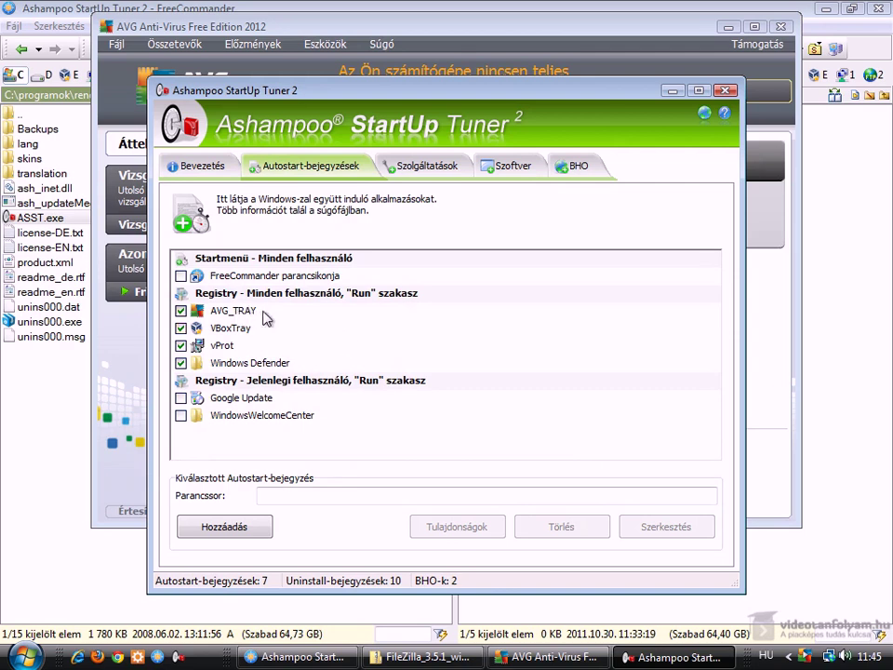
left_click(232, 311)
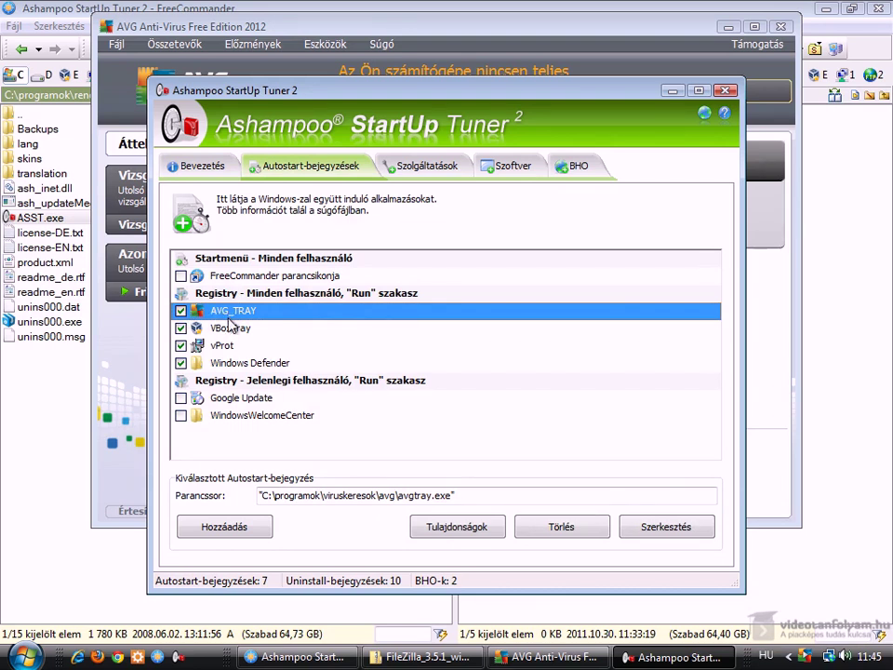
Examine the service descriptions in StartUp Tuner, from the background intelligent transfer service to the system event notification service
left_click(413, 169)
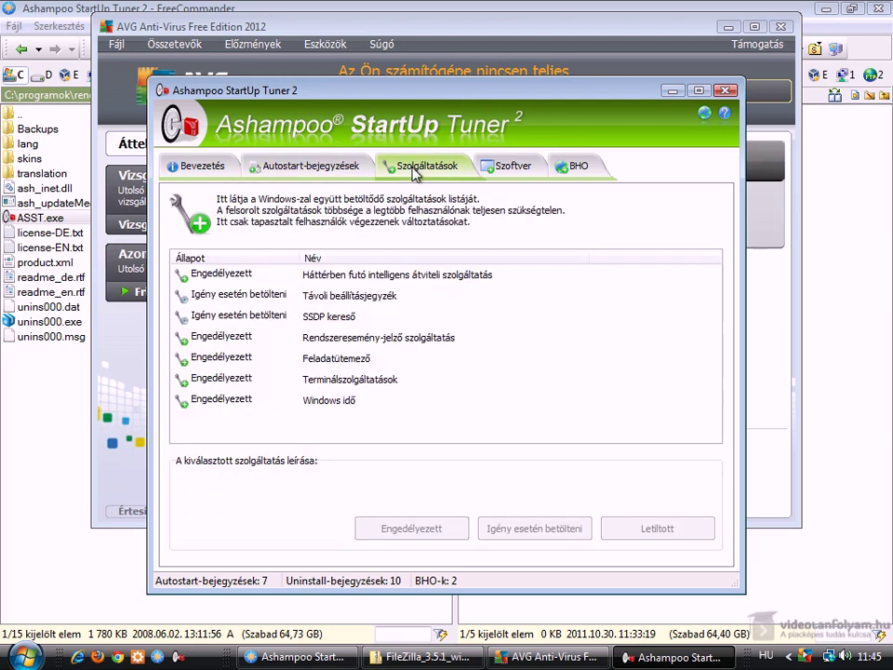
left_click(347, 402)
left_click(359, 276)
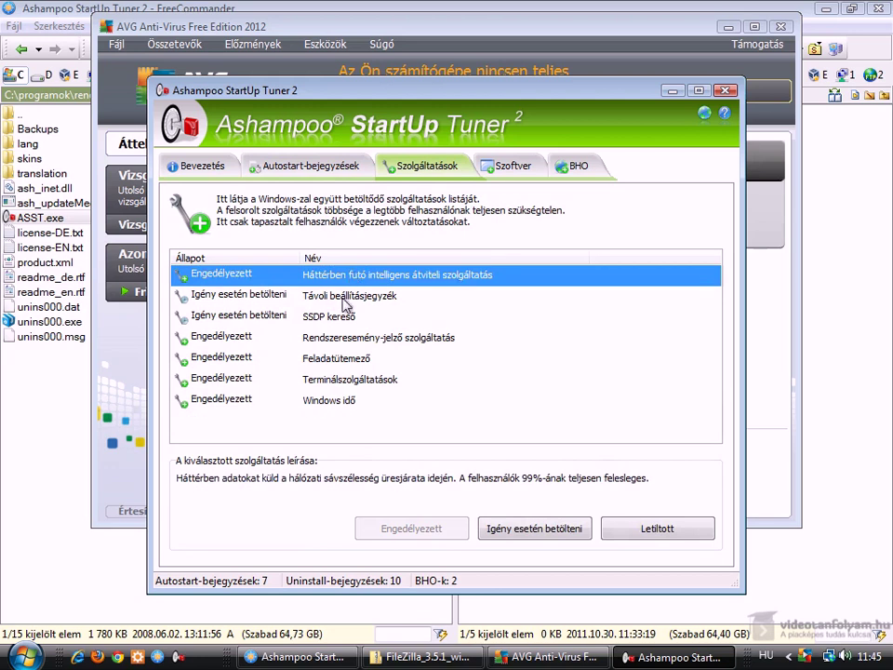
left_click(363, 296)
left_click(339, 316)
left_click(351, 337)
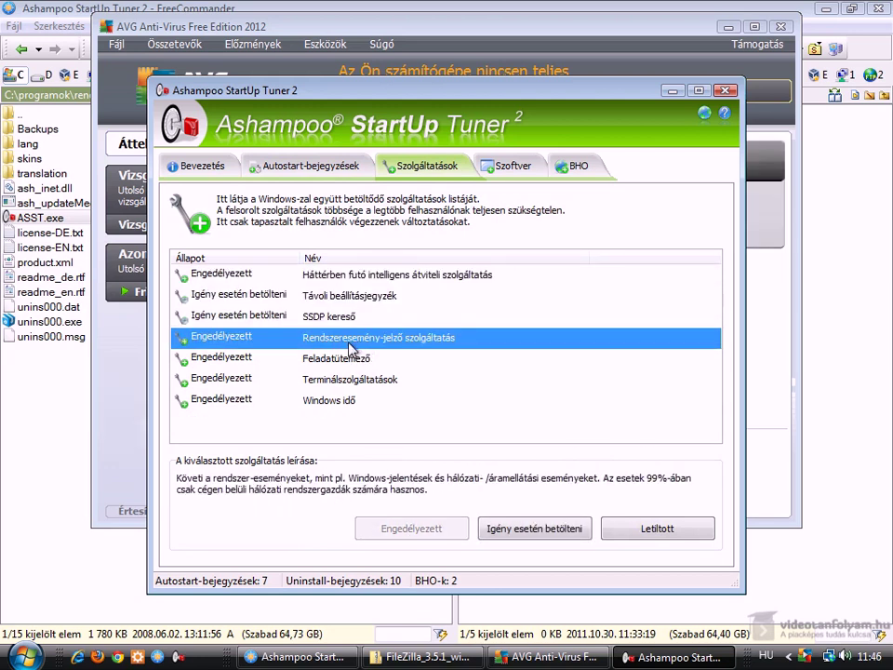
Run msconfig and find the AVG WatchDog service in the System Configuration (Rendszerkonfiguráció) services list
left_click(24, 657)
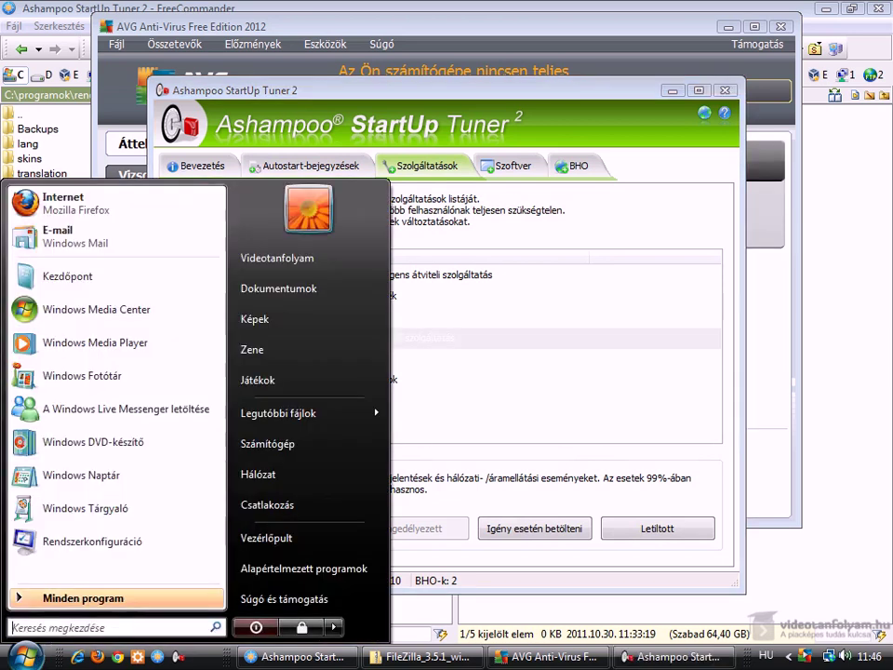
type("m")
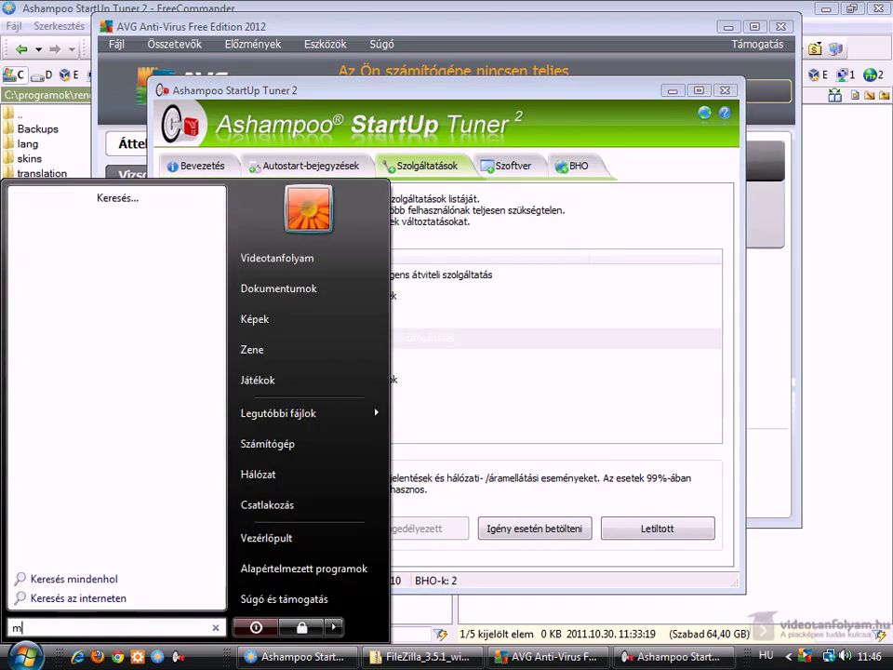
type("sconfig")
key("Return")
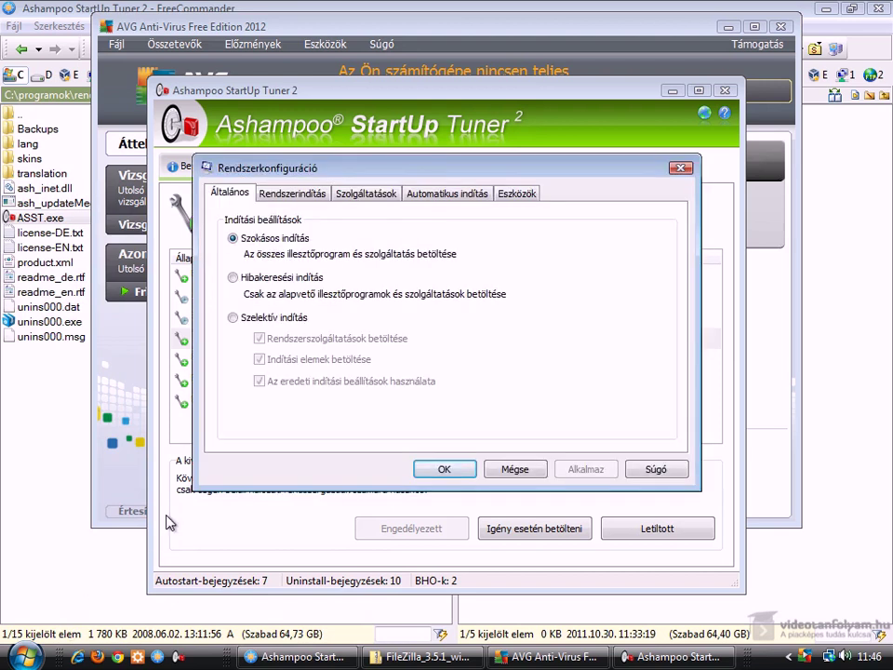
left_click(364, 196)
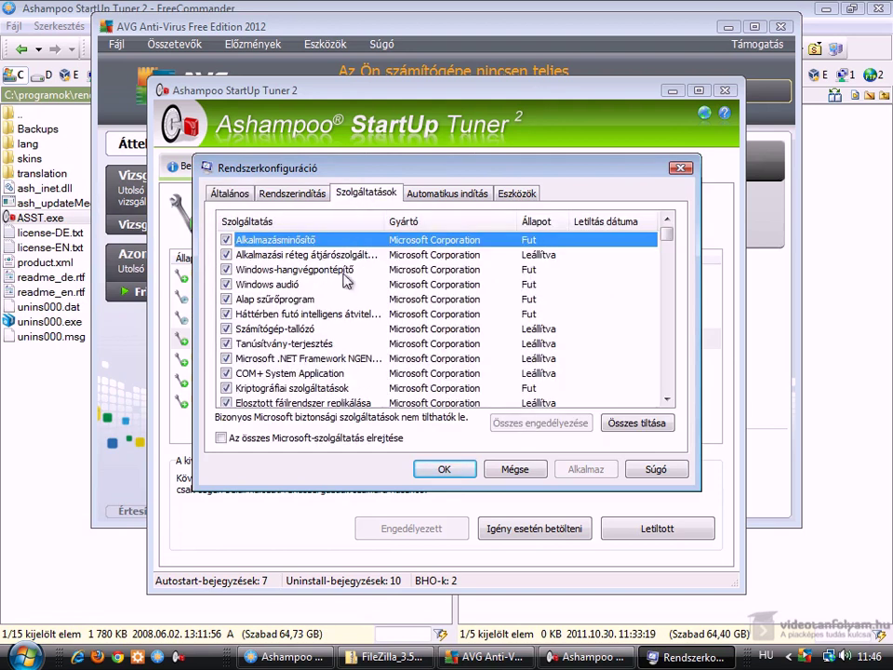
scroll(312, 372, "down", 7)
scroll(312, 376, "down", 20)
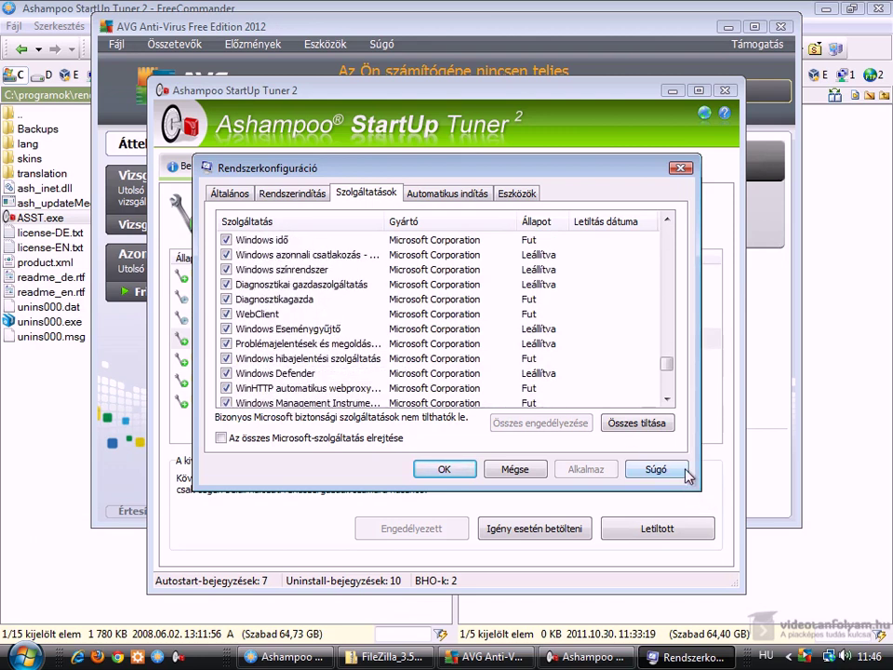
left_click_drag(667, 367, 667, 394)
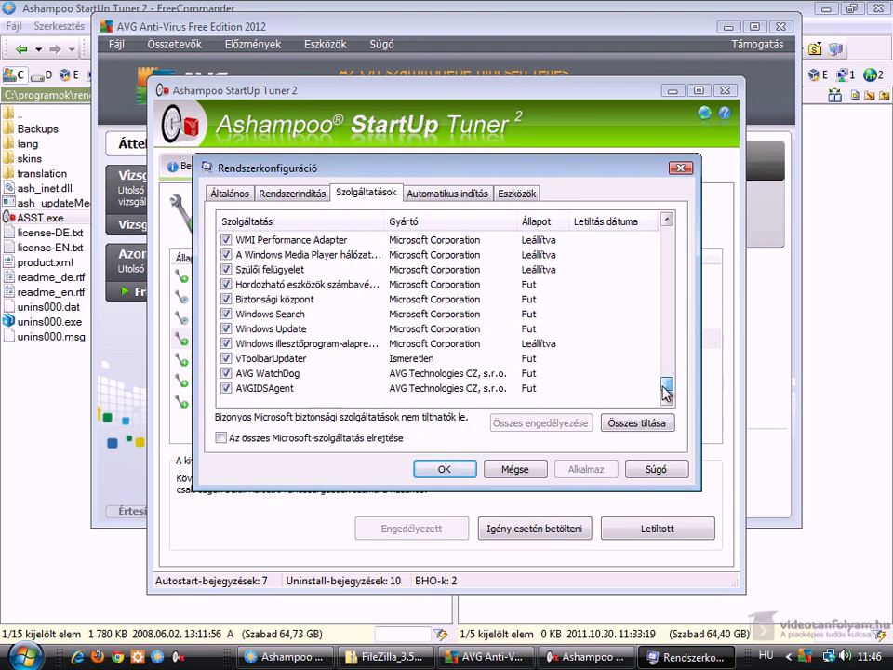
left_click(318, 374)
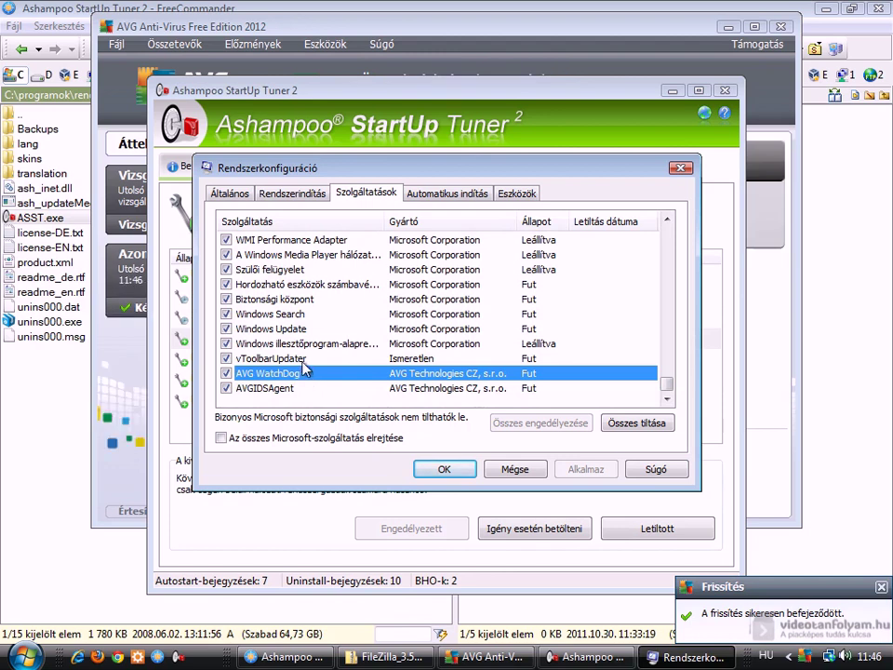
Review the full System Configuration services list from its beginning, including the vToolbarUpdater, AVG WatchDog and AVGIDSAgent entries
scroll(307, 372, "up", 15)
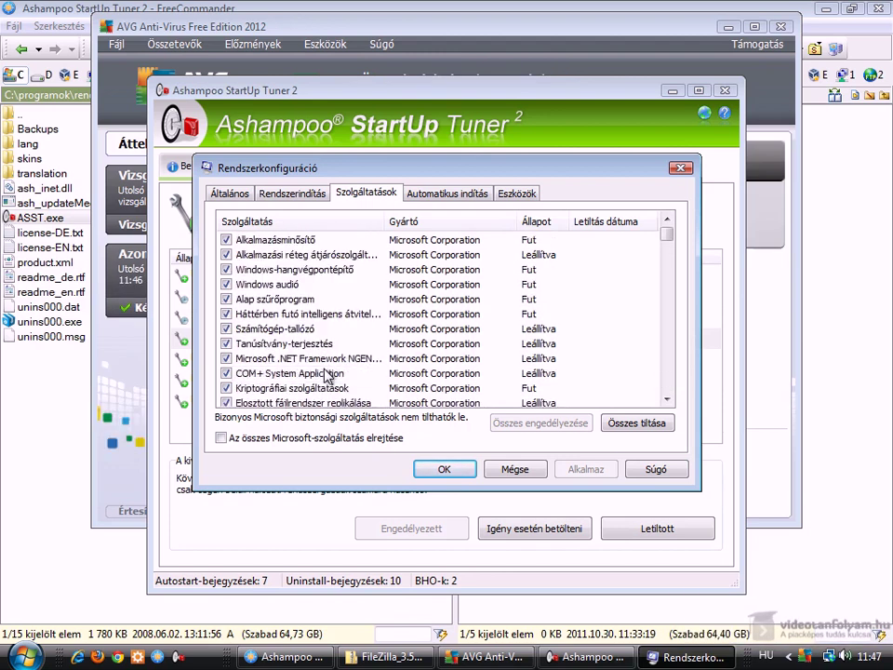
scroll(335, 372, "down", 6)
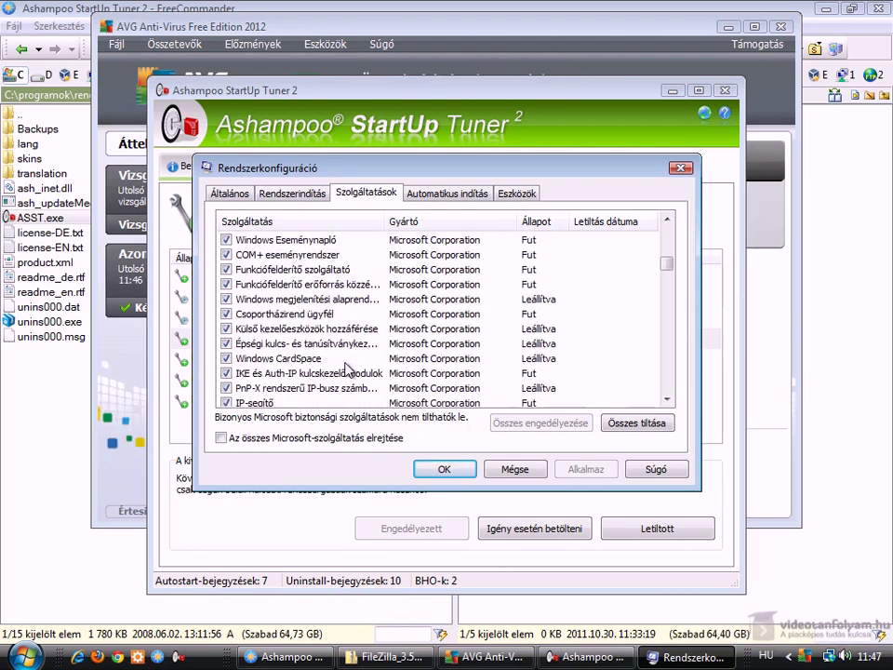
scroll(360, 372, "down", 2)
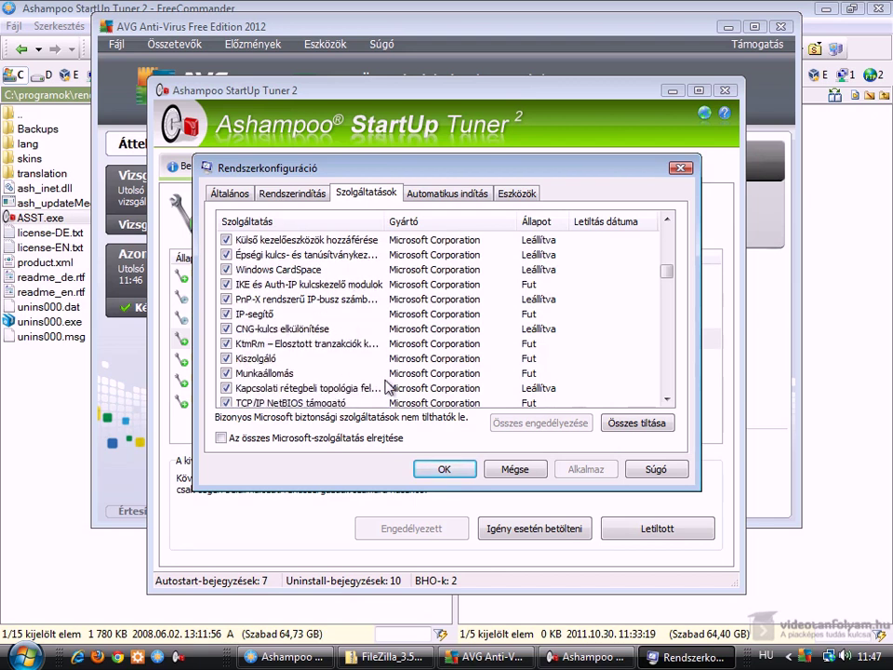
scroll(387, 386, "down", 3)
scroll(390, 388, "down", 6)
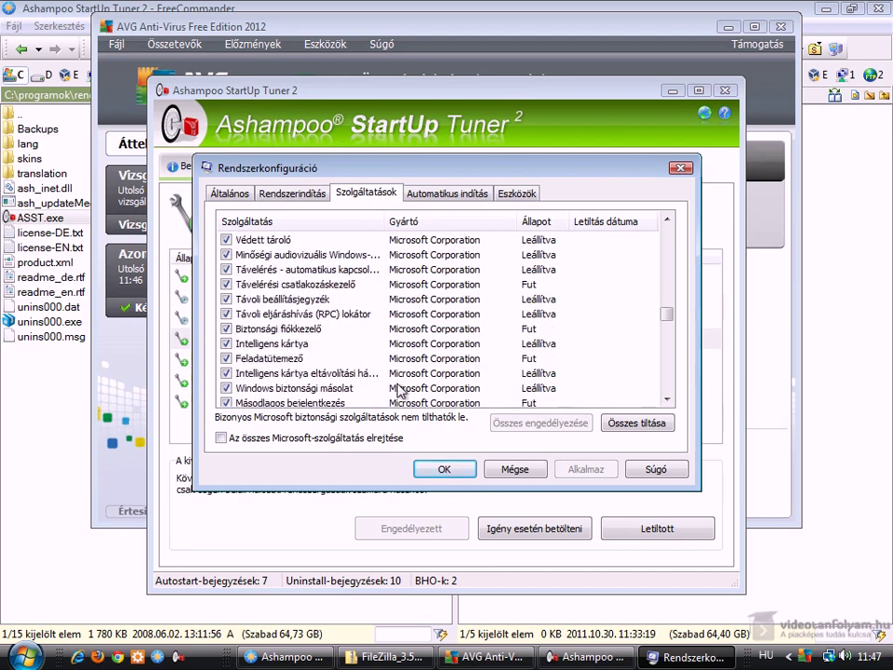
scroll(398, 391, "down", 5)
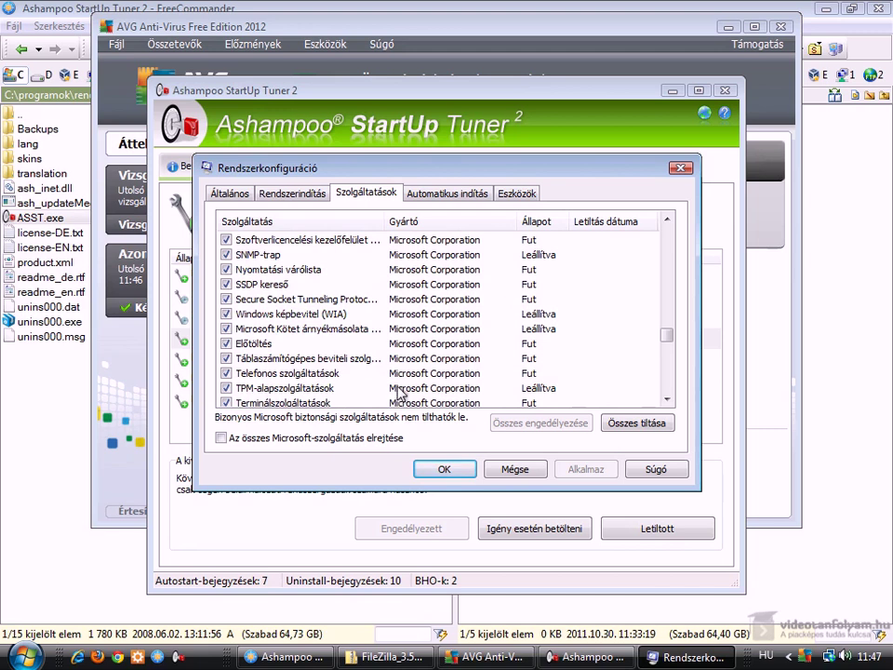
scroll(405, 371, "down", 3)
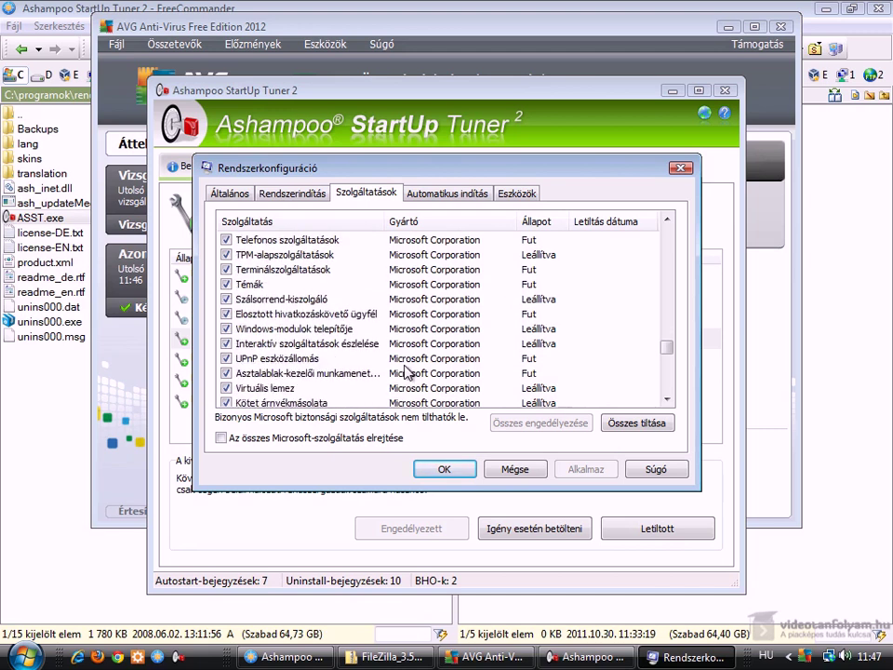
scroll(405, 369, "down", 8)
left_click(404, 363)
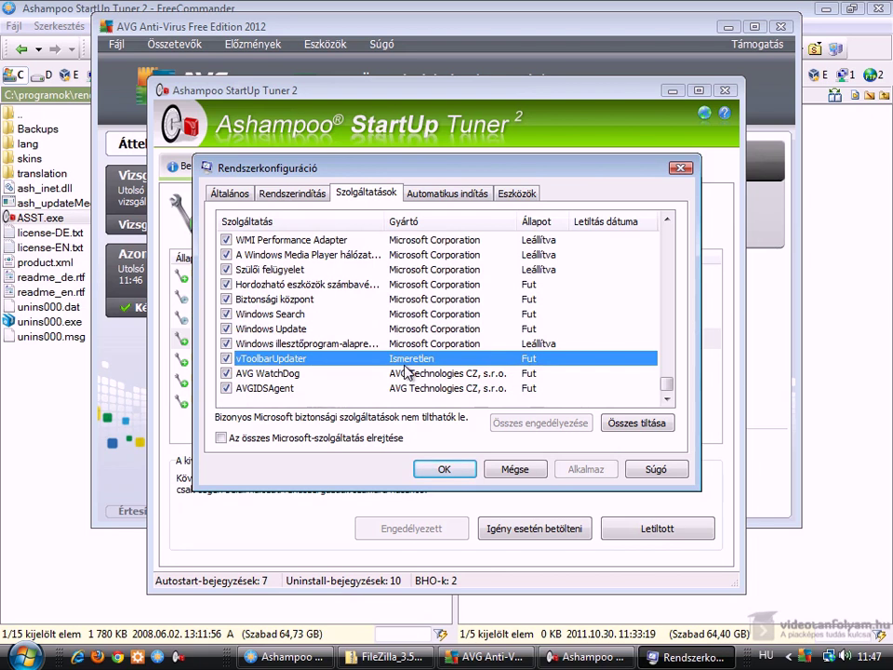
left_click(338, 389)
left_click(343, 373)
left_click(325, 388)
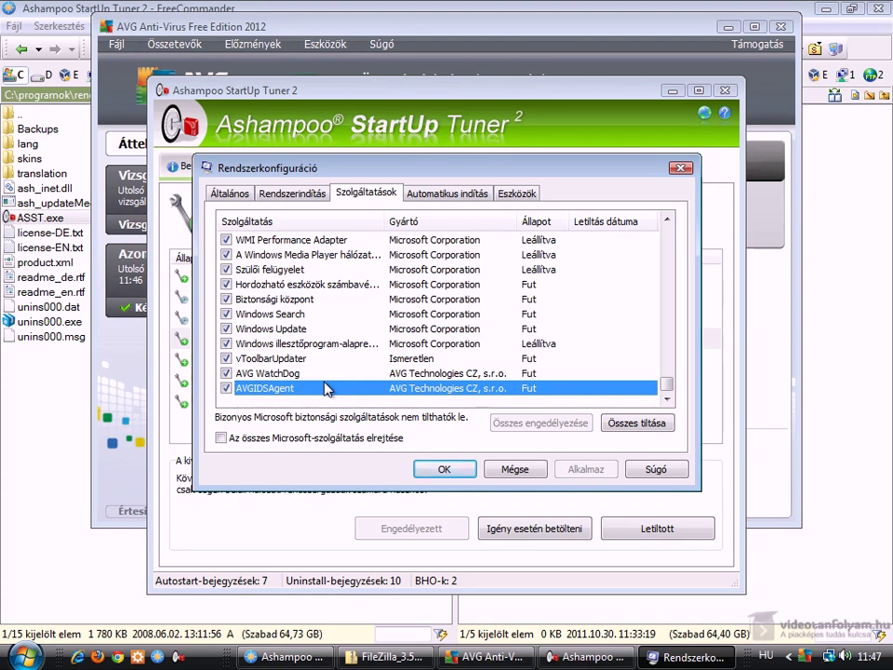
Examine the AVG WatchDog and AVGIDSAgent services against the Microsoft entries in the rest of the services list
left_click(321, 373)
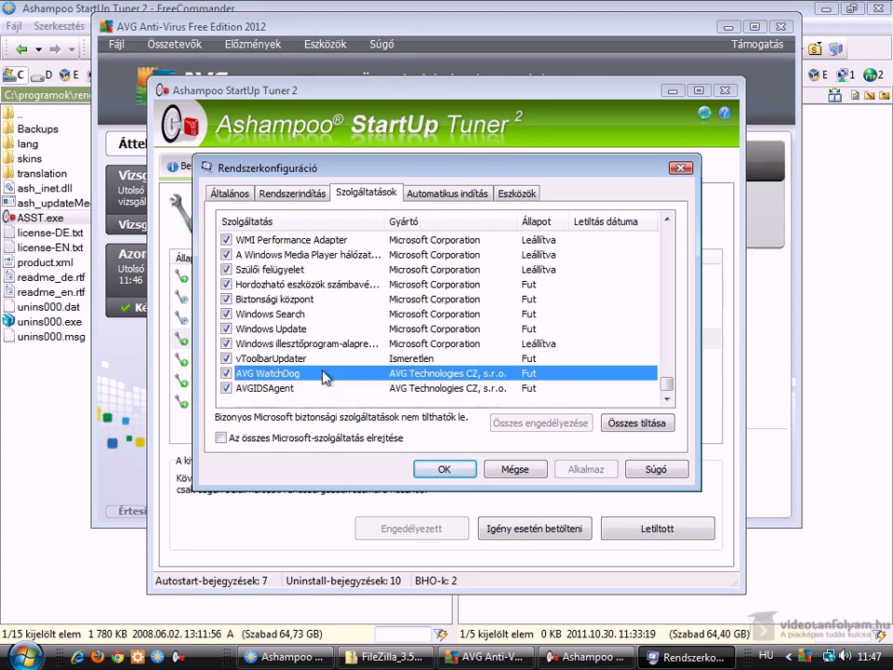
left_click(317, 387)
left_click(313, 373)
left_click(312, 388)
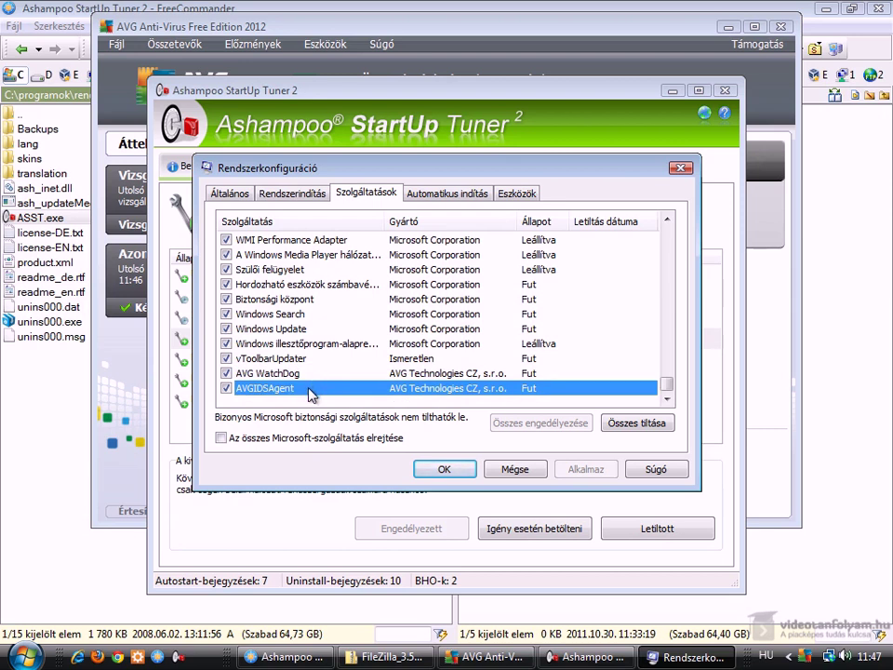
scroll(311, 394, "up", 6)
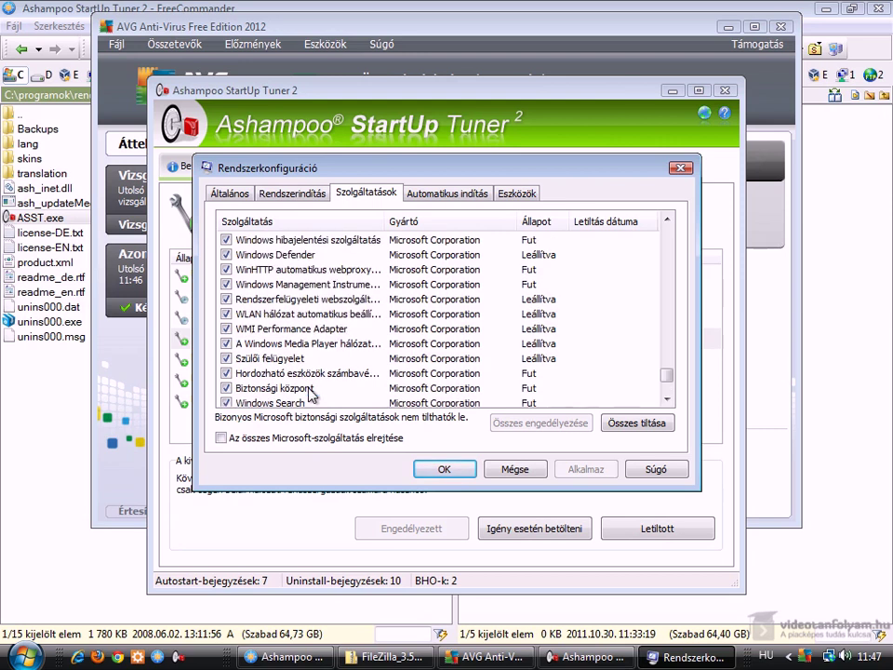
scroll(312, 393, "up", 10)
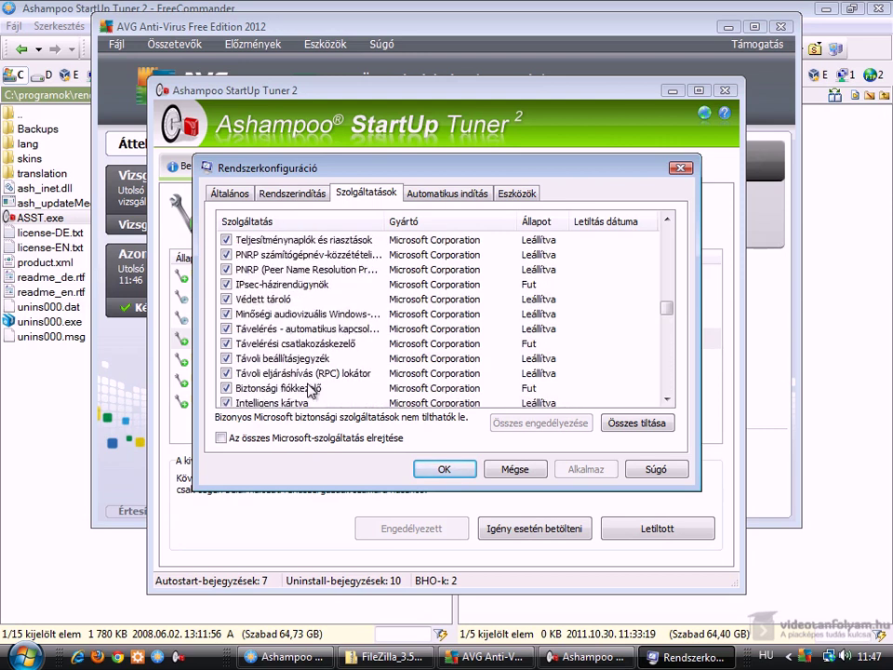
scroll(312, 388, "up", 5)
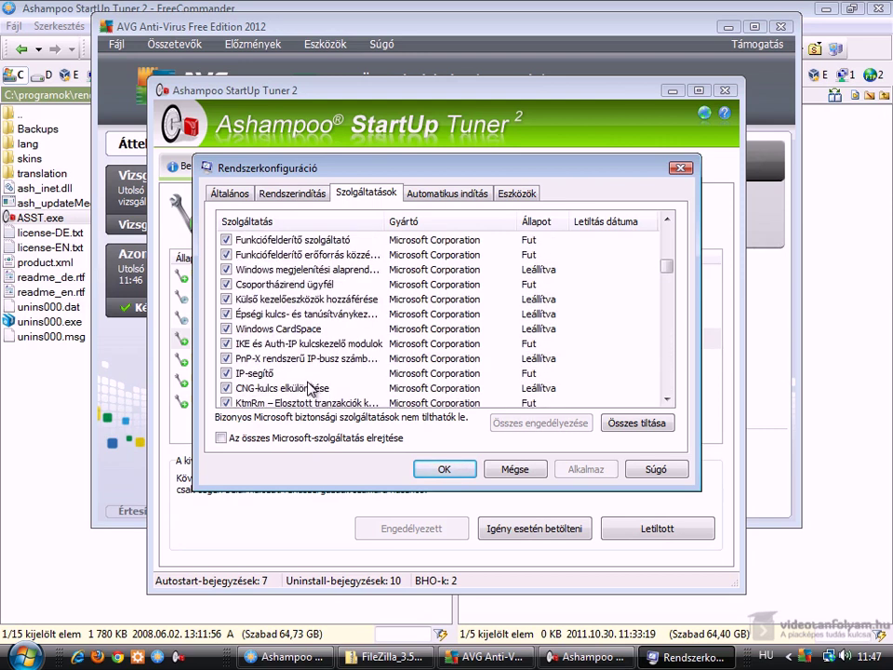
scroll(310, 388, "up", 6)
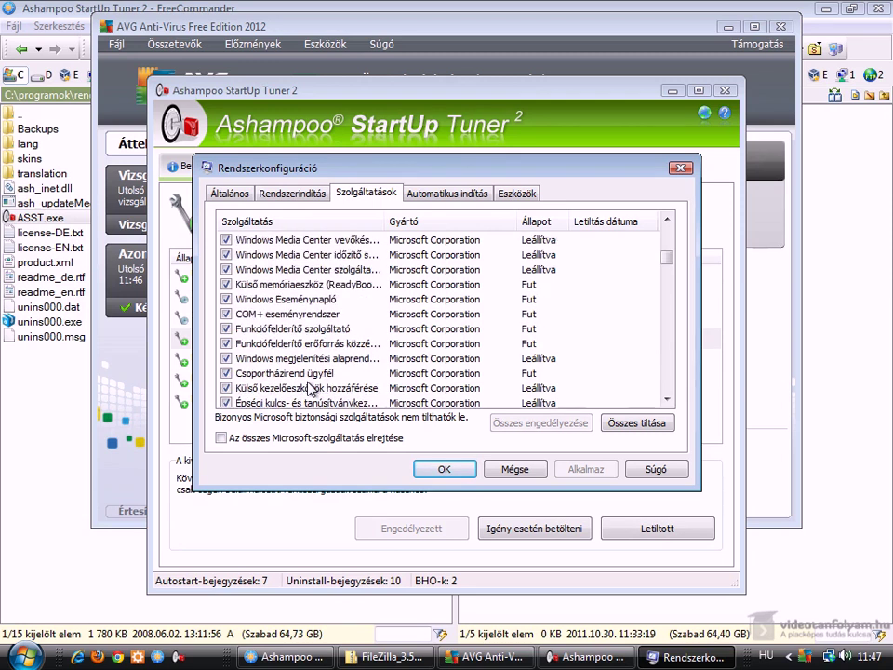
scroll(310, 388, "up", 2)
scroll(310, 388, "down", 10)
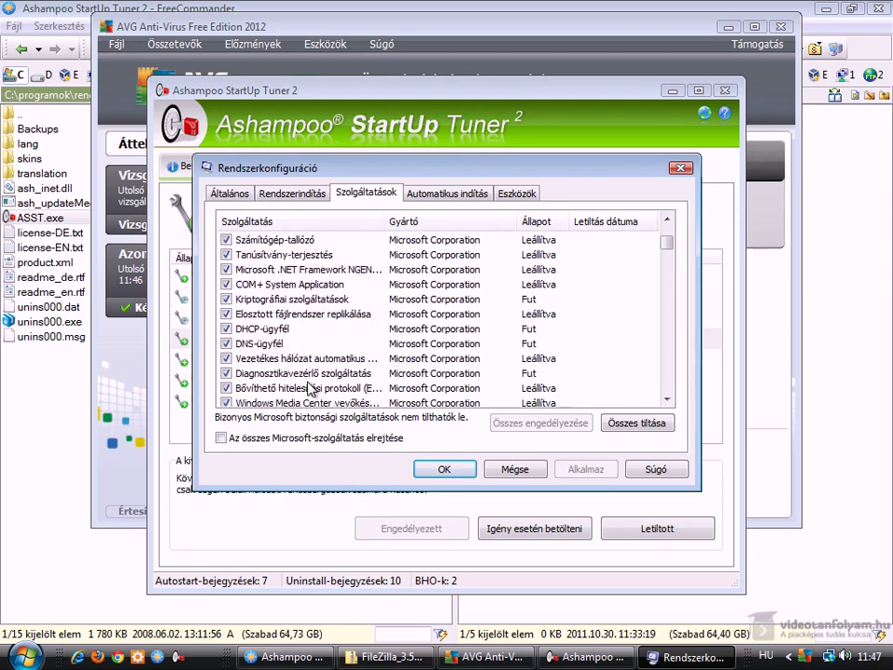
scroll(310, 388, "down", 8)
Disable the vToolbarUpdater service of unknown manufacturer (Ismeretlen) in the services list
left_click(310, 388)
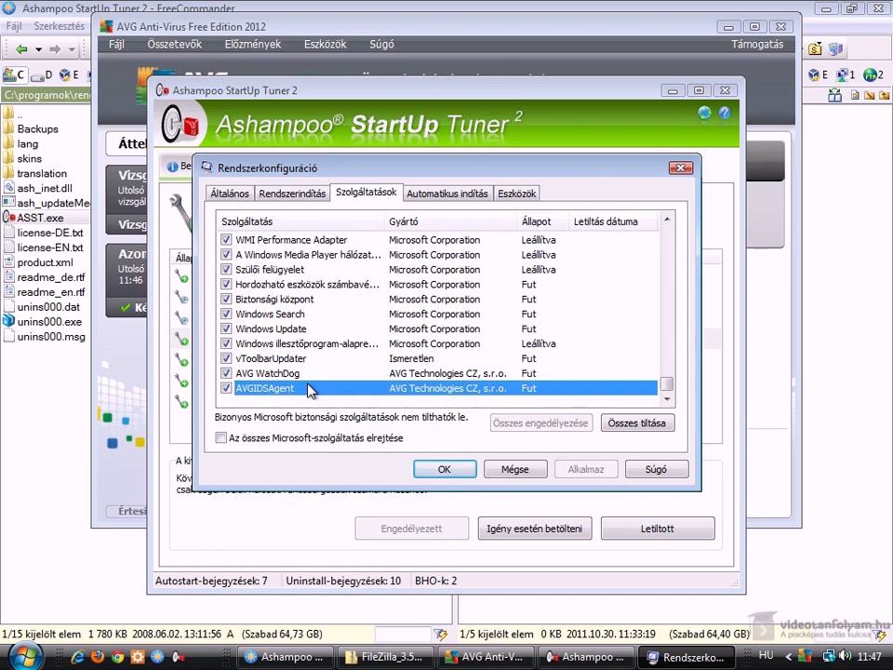
left_click(310, 359)
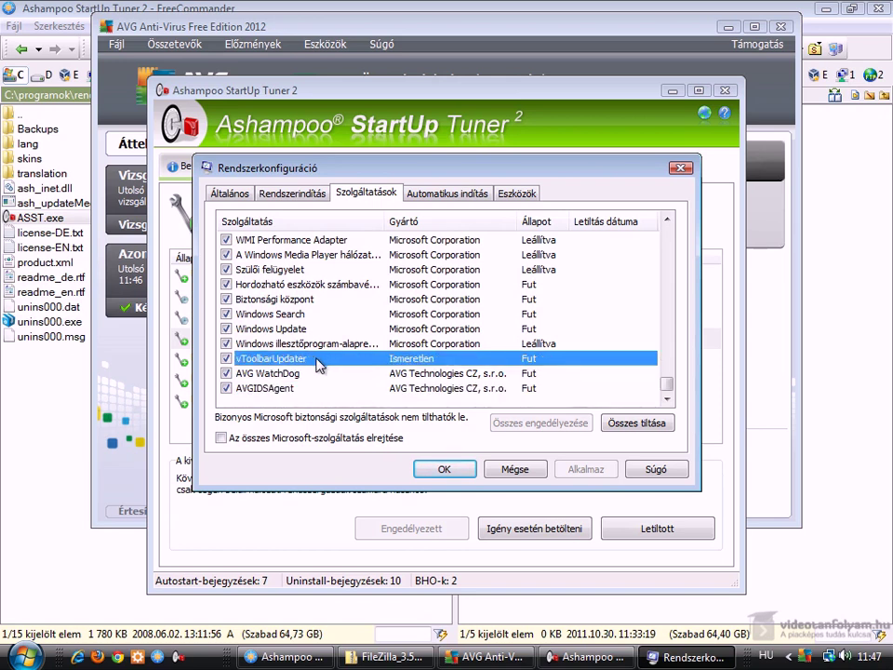
left_click(227, 359)
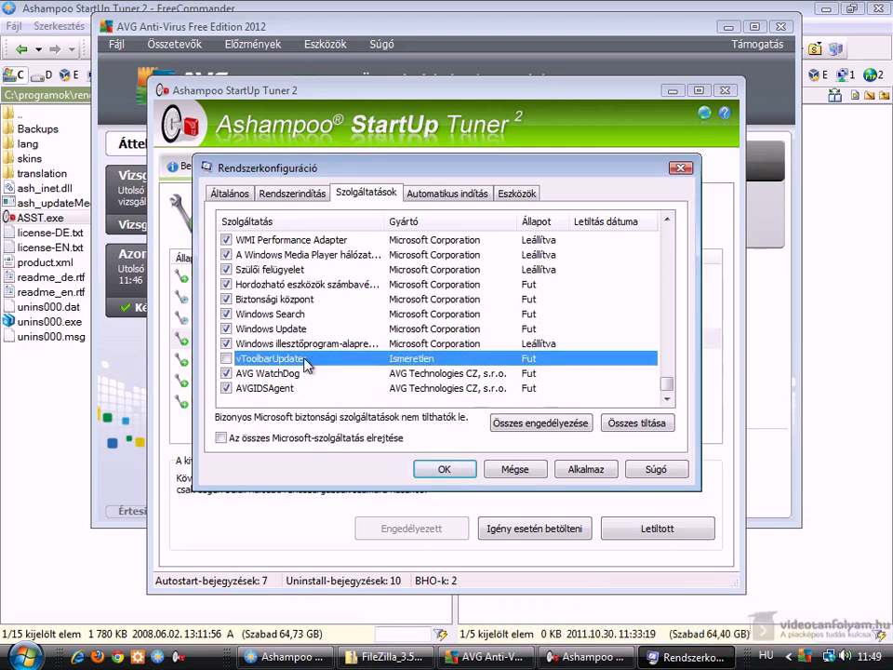
Review the Microsoft services listed above vToolbarUpdater and the AVG entries, checking their manufacturer and status
scroll(307, 363, "up", 6)
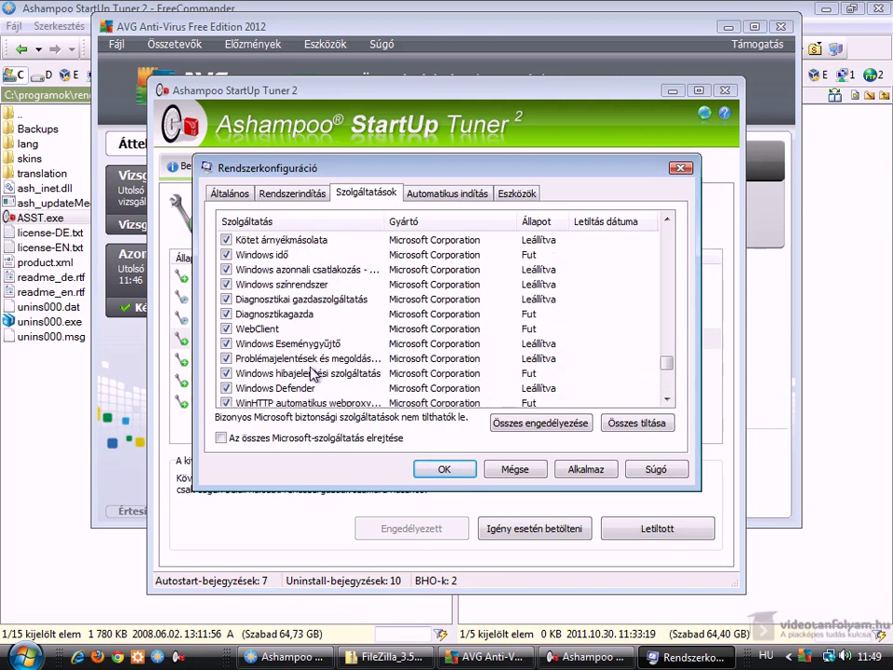
scroll(313, 363, "down", 6)
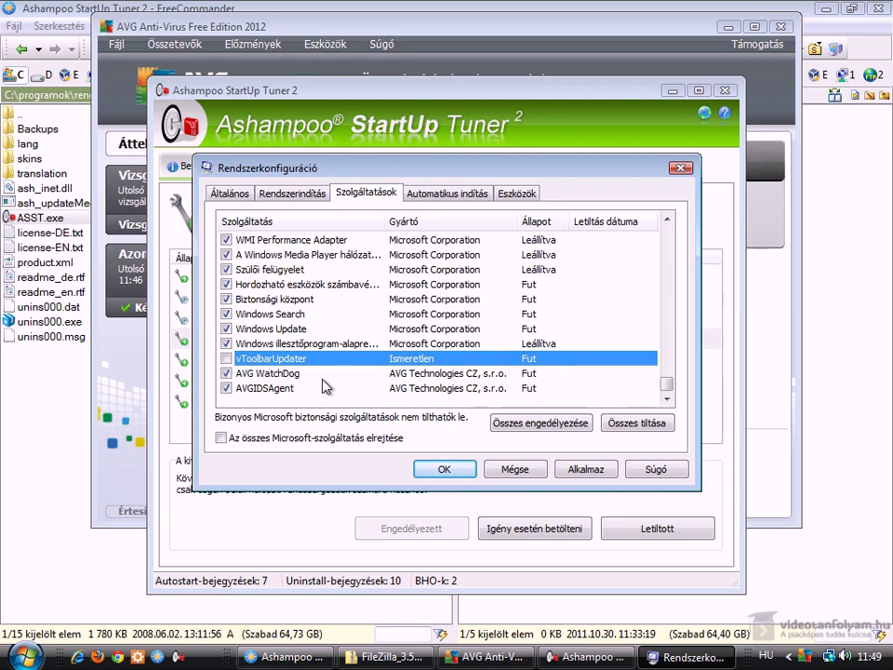
scroll(329, 370, "up", 2)
scroll(328, 371, "up", 3)
scroll(328, 372, "down", 5)
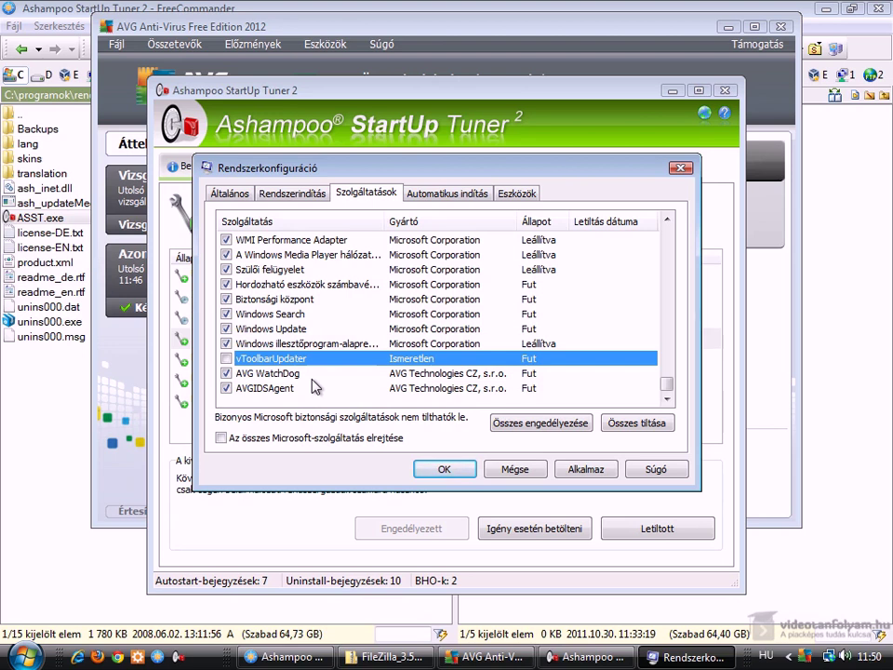
scroll(312, 386, "up", 3)
scroll(313, 386, "down", 3)
scroll(313, 383, "up", 4)
scroll(317, 375, "down", 1)
scroll(317, 375, "down", 3)
Hide all Microsoft services and check the remaining vToolbarUpdater, AVG WatchDog and AVGIDSAgent entries
left_click(337, 446)
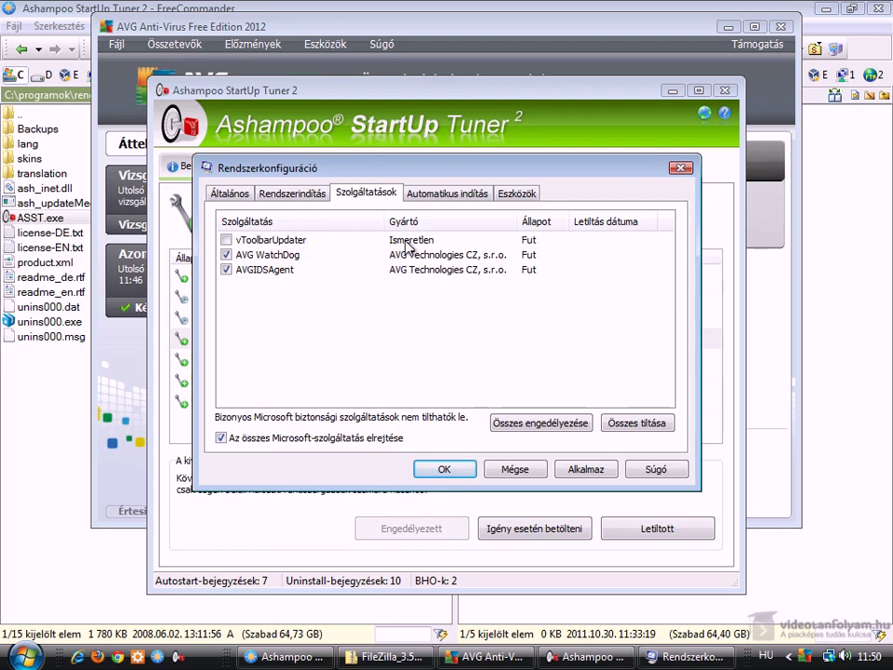
left_click(406, 244)
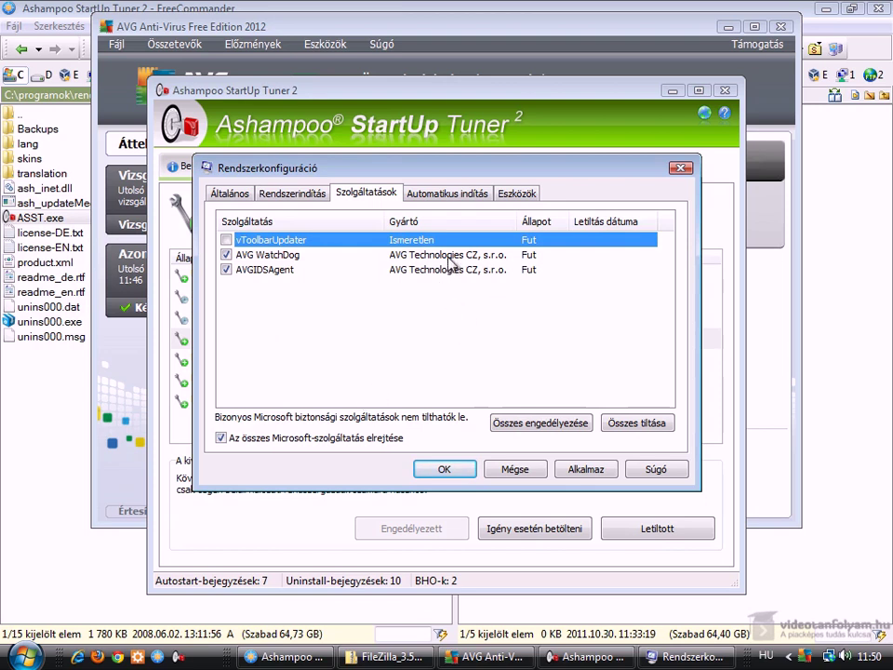
left_click(251, 255)
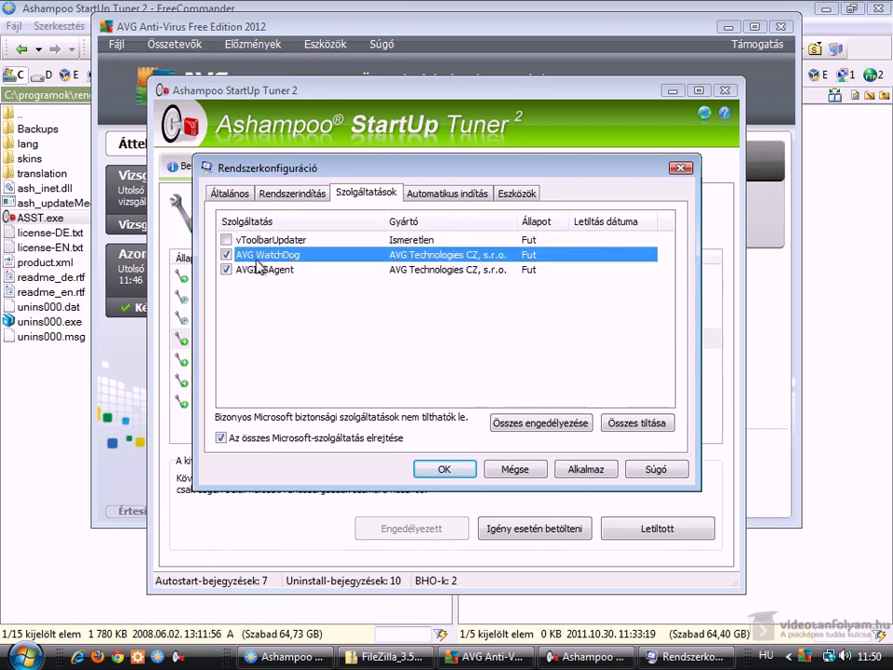
left_click(265, 270)
left_click(249, 256)
left_click(247, 240)
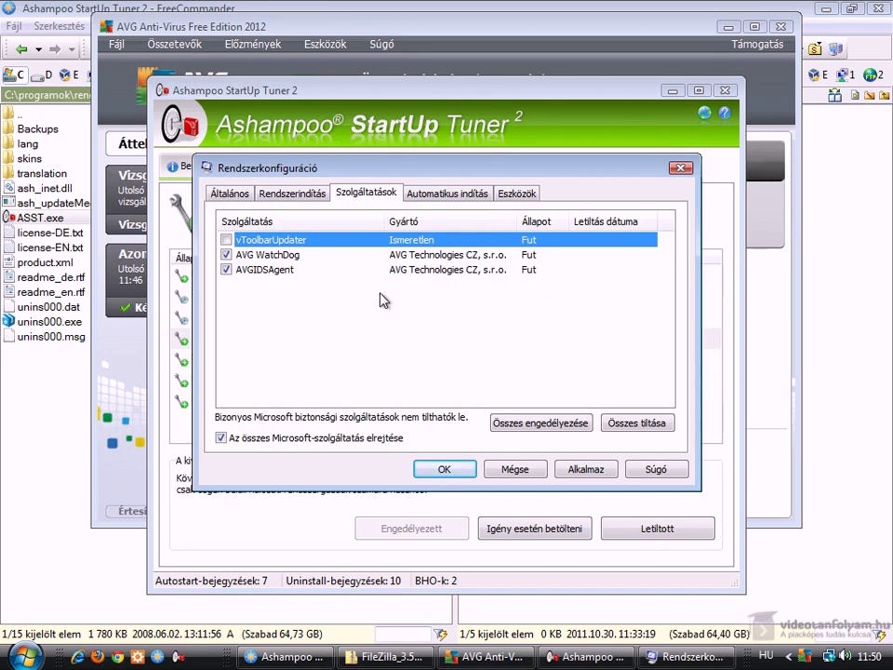
Accept the service changes and exit System Configuration without restarting the computer (Kilépés újraindítás nélkül)
left_click(465, 474)
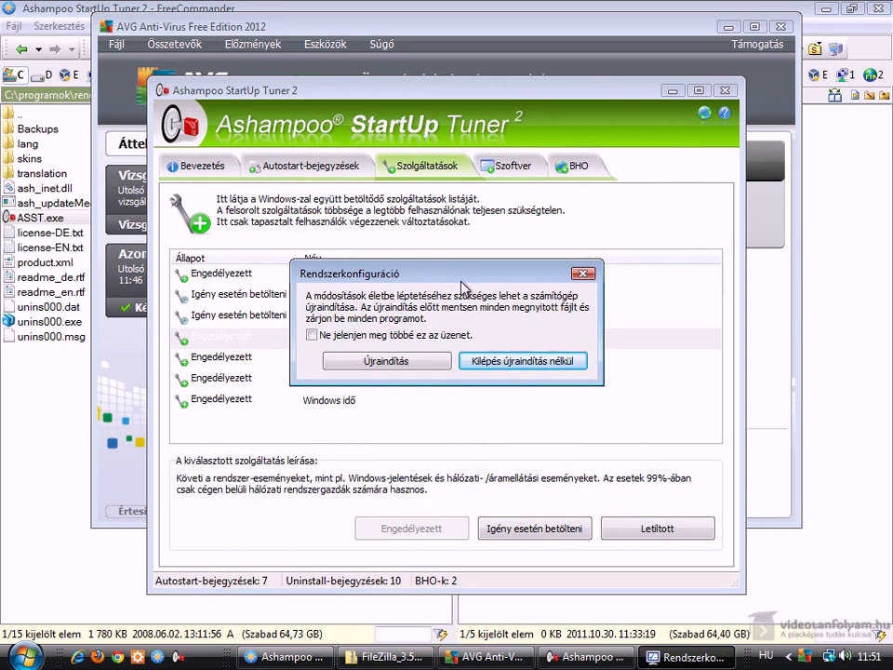
left_click_drag(446, 282, 435, 307)
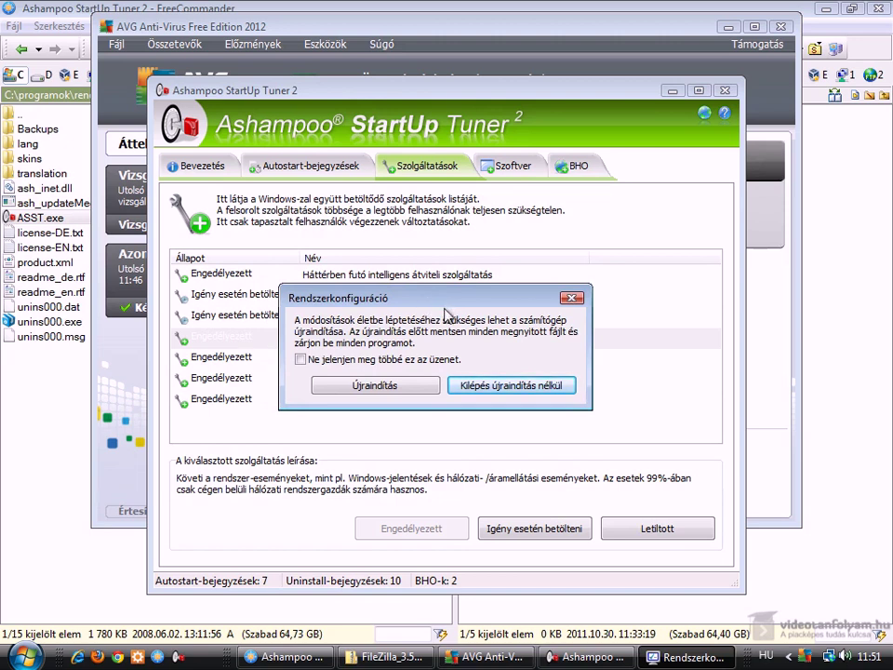
left_click(531, 395)
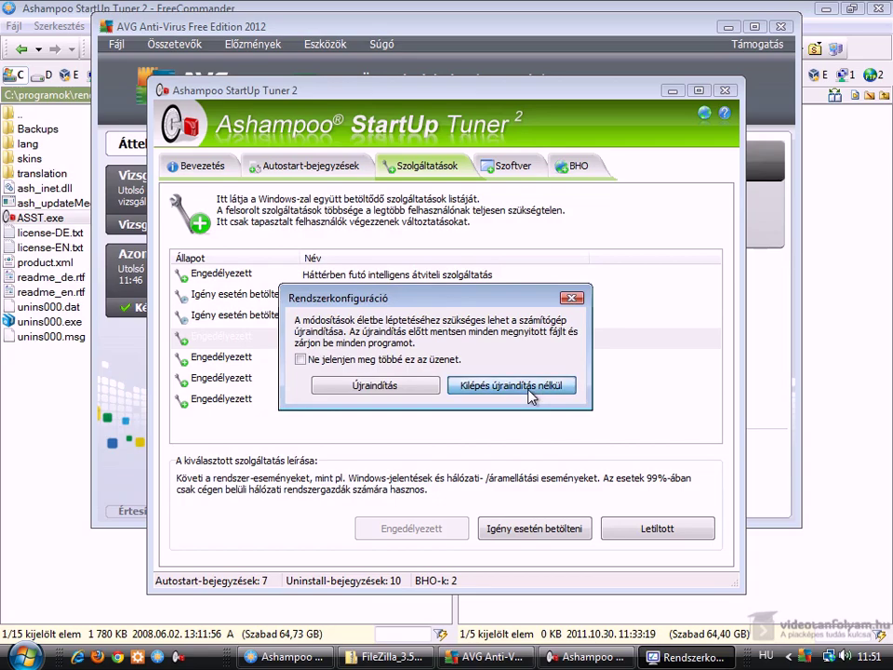